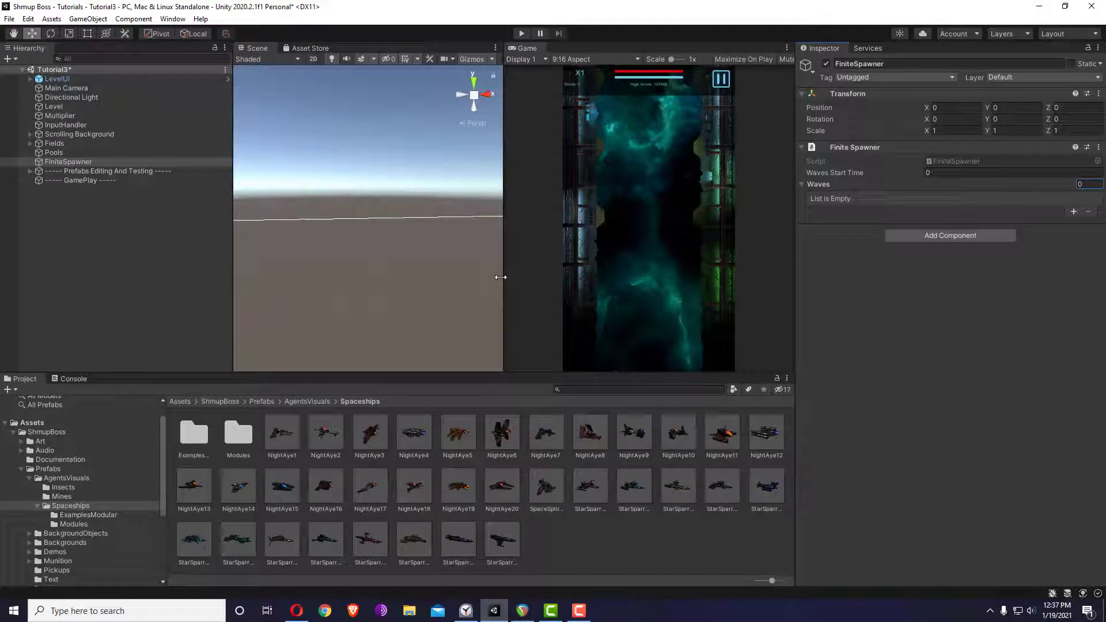
# Set the number of waves on the FiniteSpawner object to 1
pyautogui.click(159, 250)
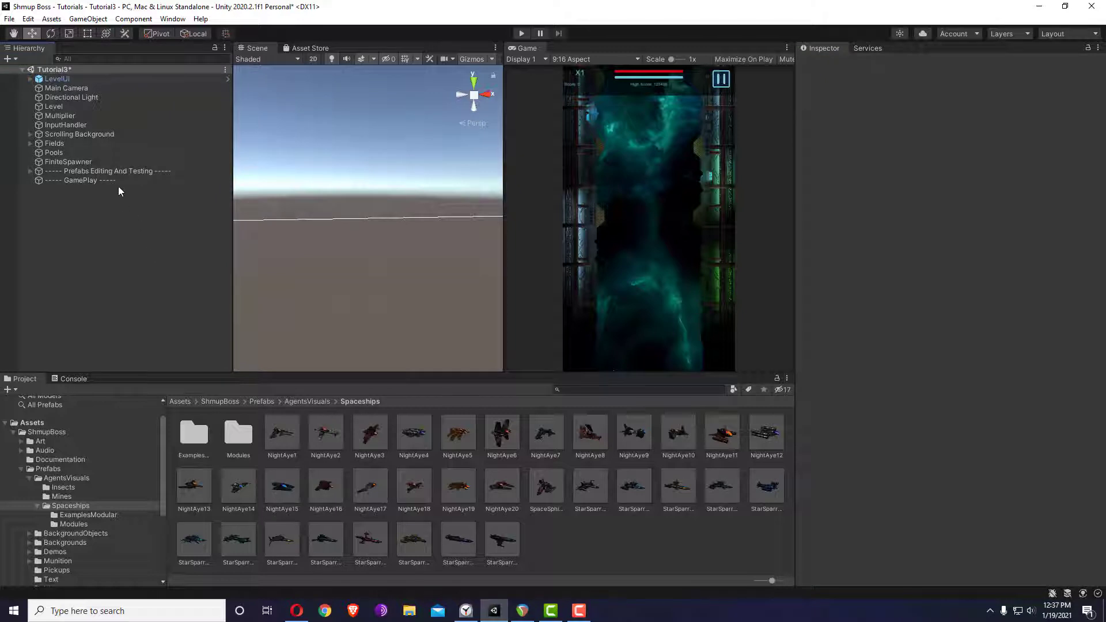
pyautogui.click(119, 163)
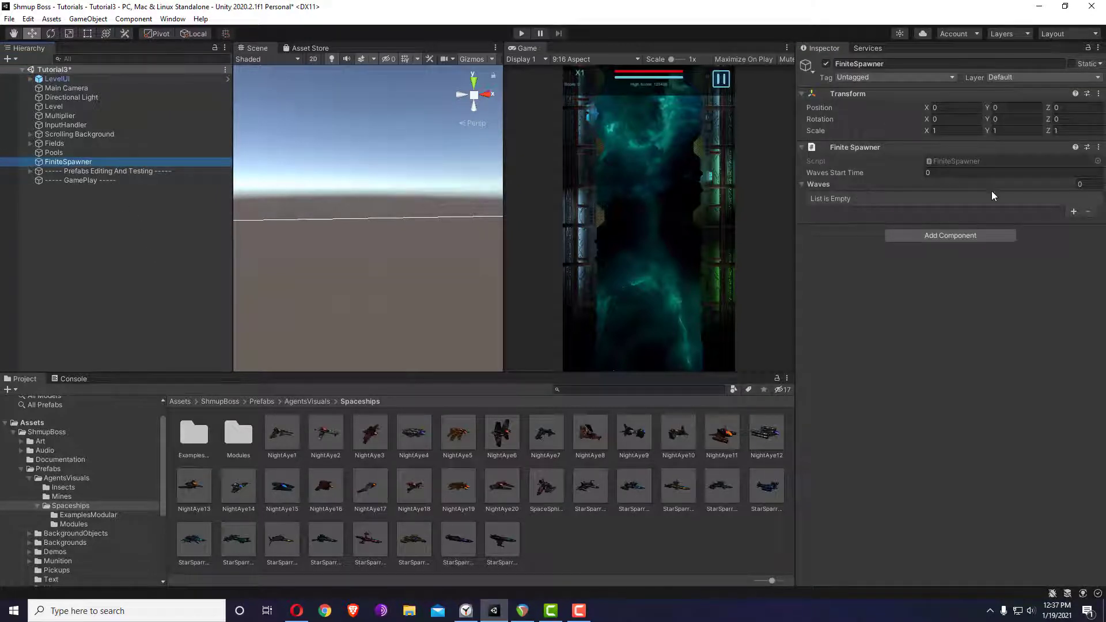
pyautogui.click(1080, 184)
pyautogui.write('1')
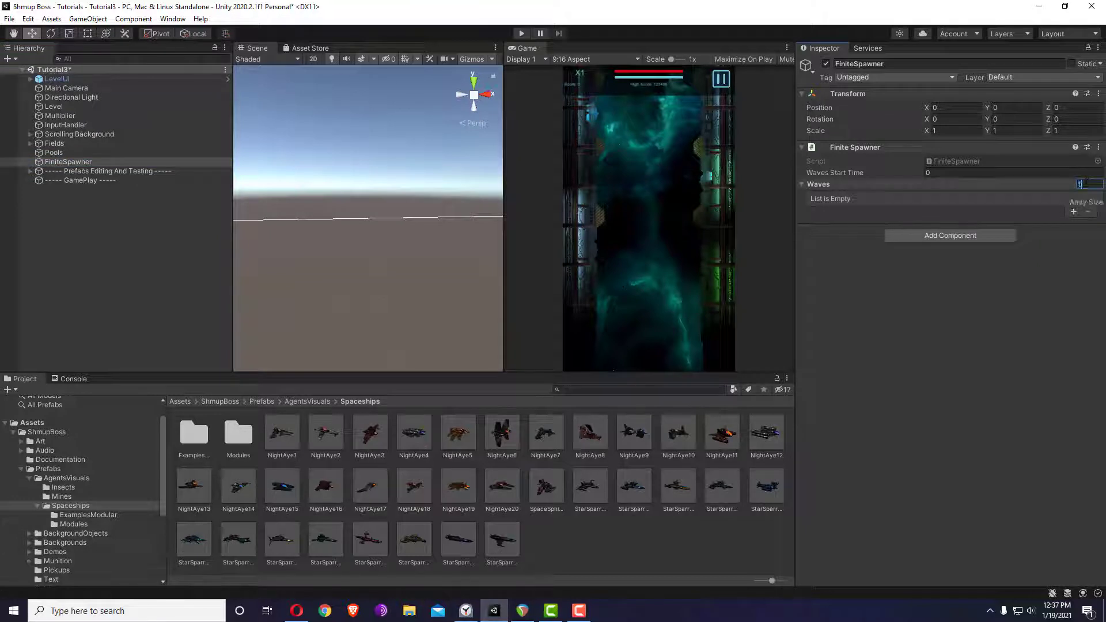
pyautogui.press('Return')
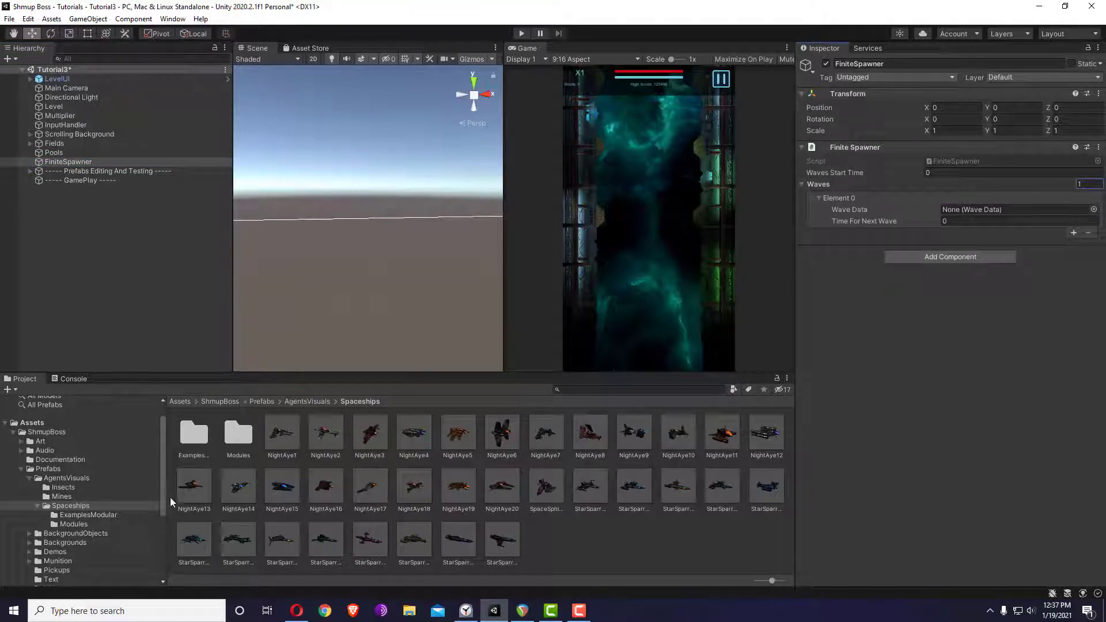
# Open the Tutorials folder inside the Demos prefabs folder of the project assets
pyautogui.scroll(-2, 106, 495)
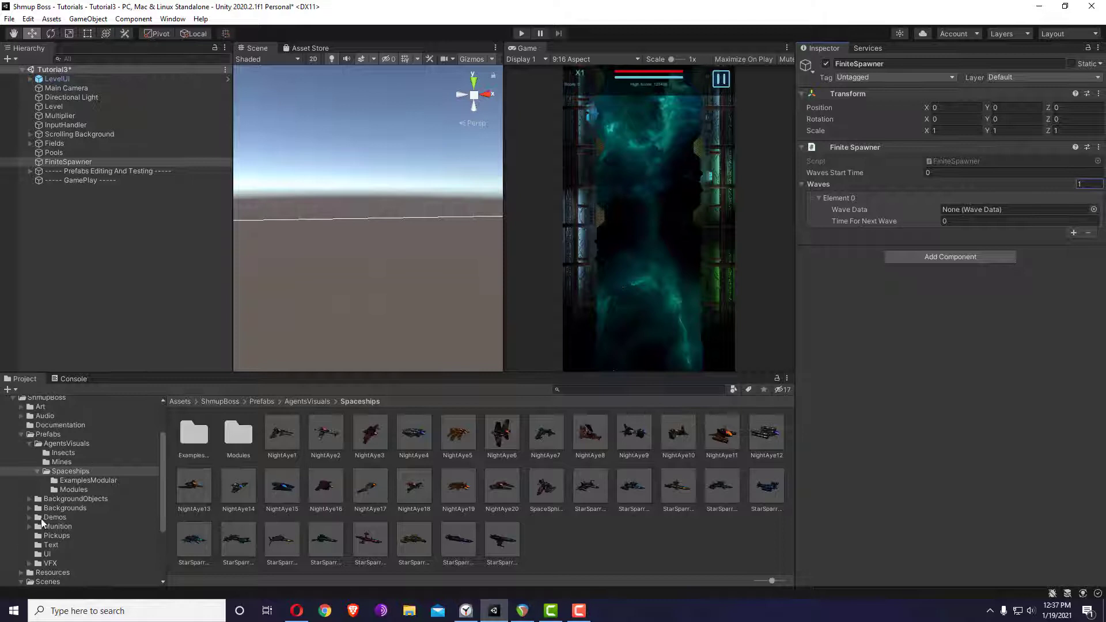
pyautogui.click(55, 517)
pyautogui.click(358, 431)
pyautogui.doubleClick(357, 431)
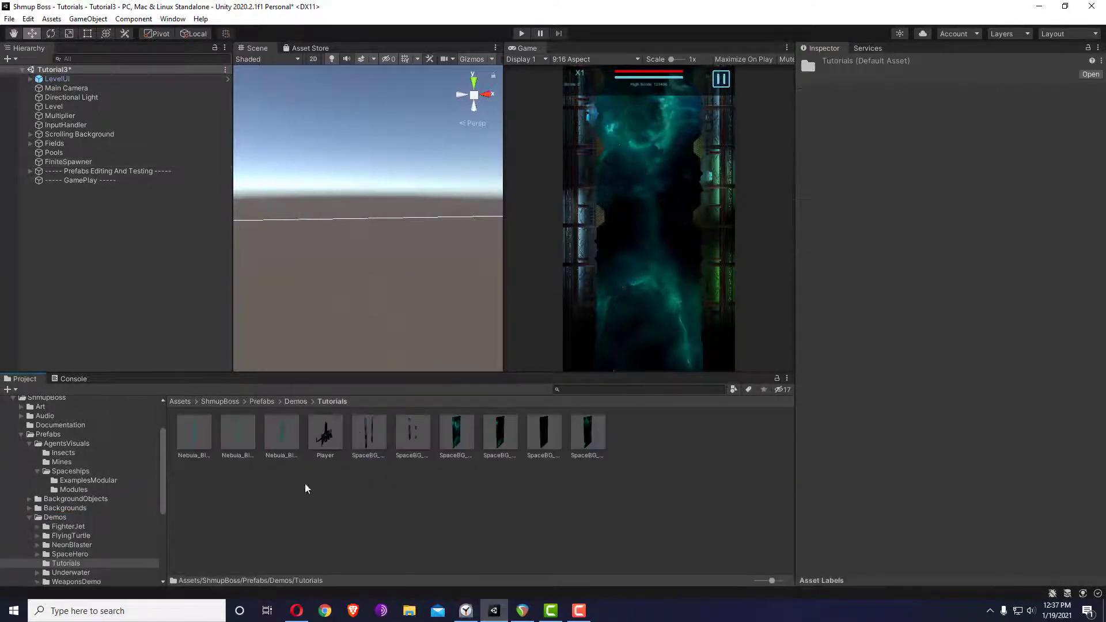
pyautogui.click(466, 492)
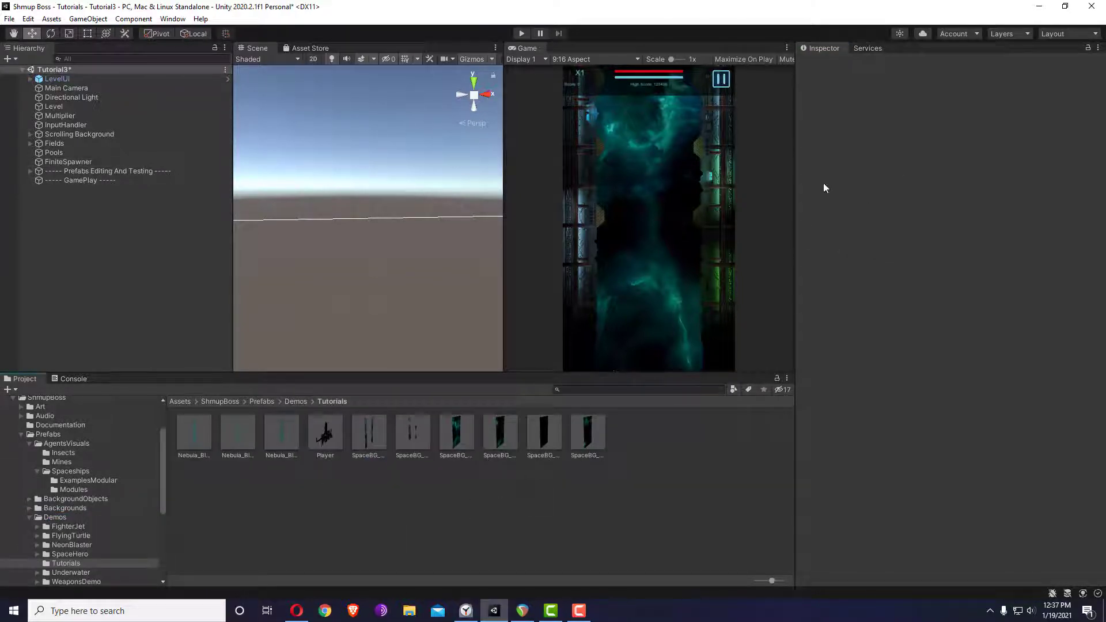
# Create a Shmup Boss Side Spawnable Wave asset named Side1 in the Tutorials folder
pyautogui.rightClick(658, 482)
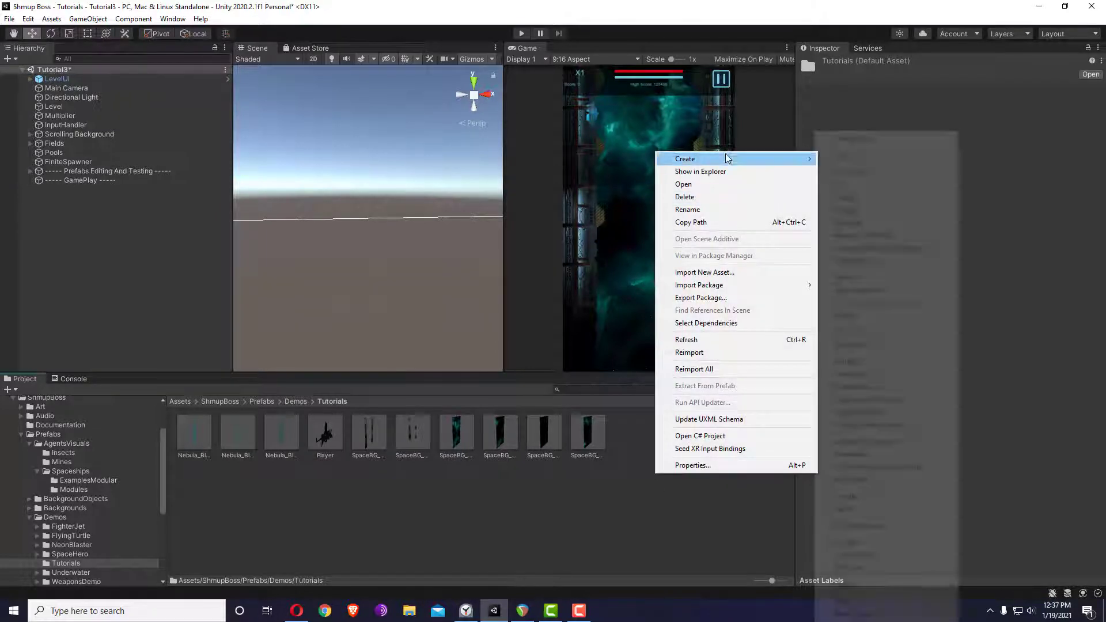
pyautogui.moveTo(852, 139)
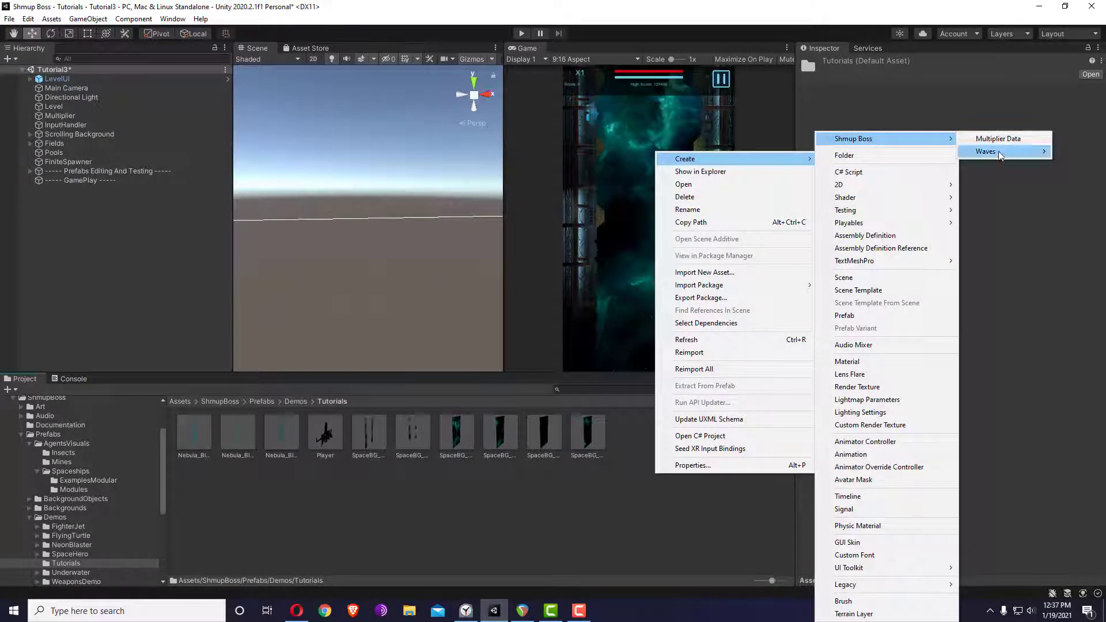
pyautogui.moveTo(1000, 155)
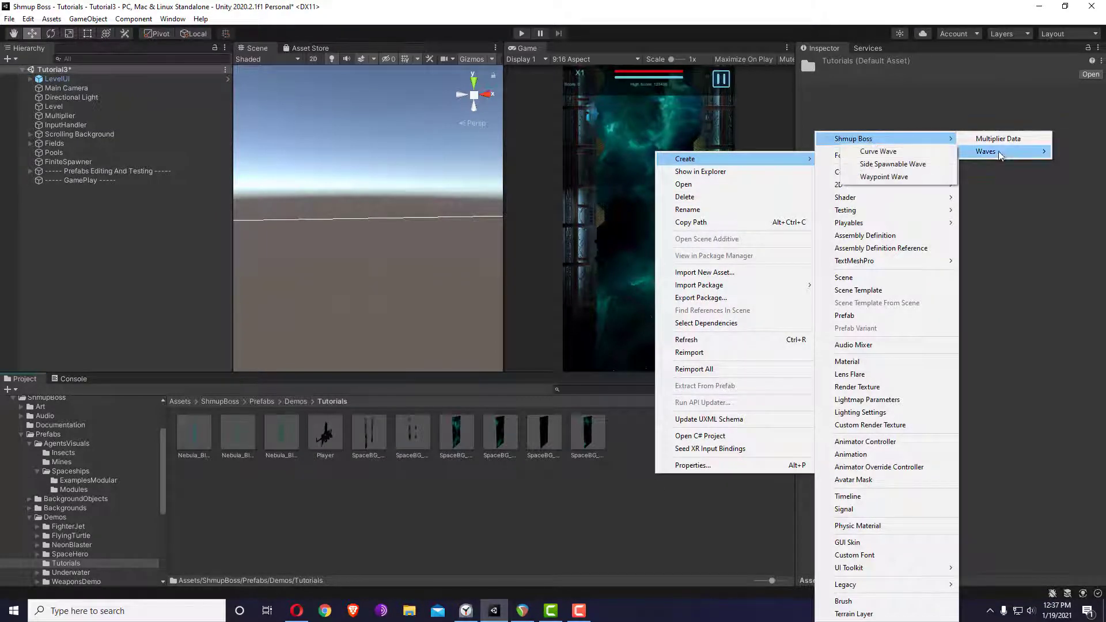
pyautogui.click(893, 164)
pyautogui.write('S')
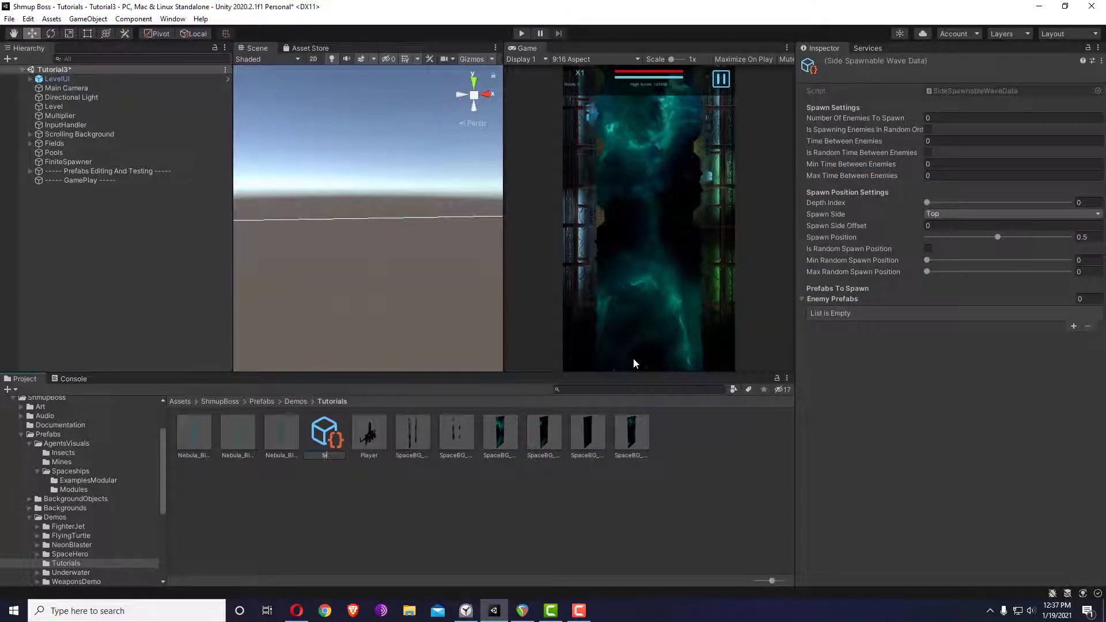
pyautogui.write('ide1')
pyautogui.press('Return')
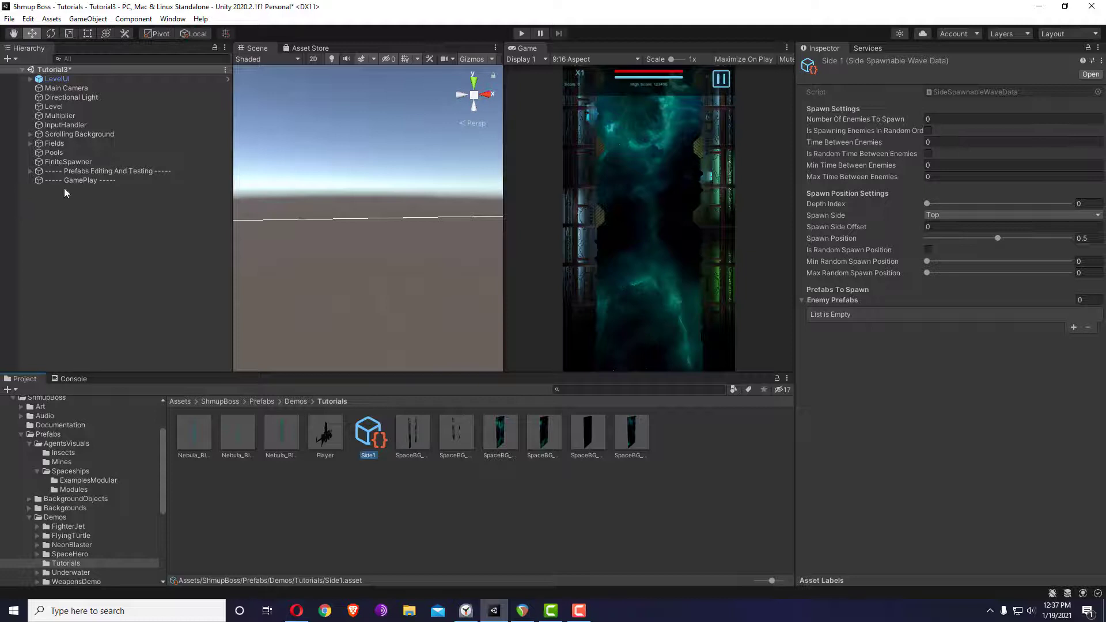
pyautogui.click(90, 163)
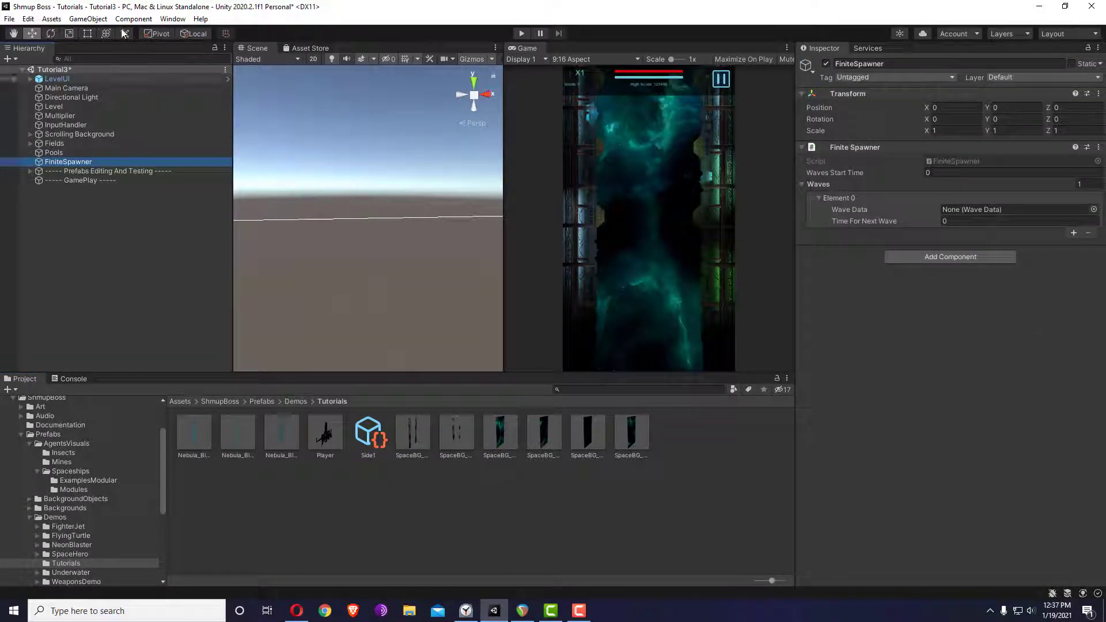
pyautogui.click(28, 18)
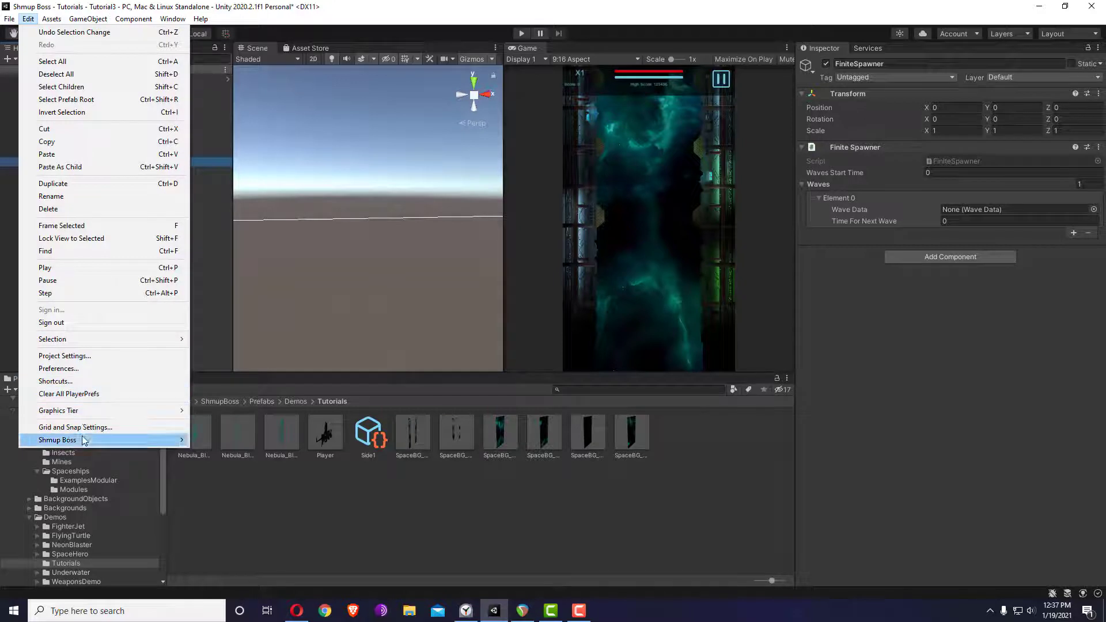
pyautogui.click(473, 516)
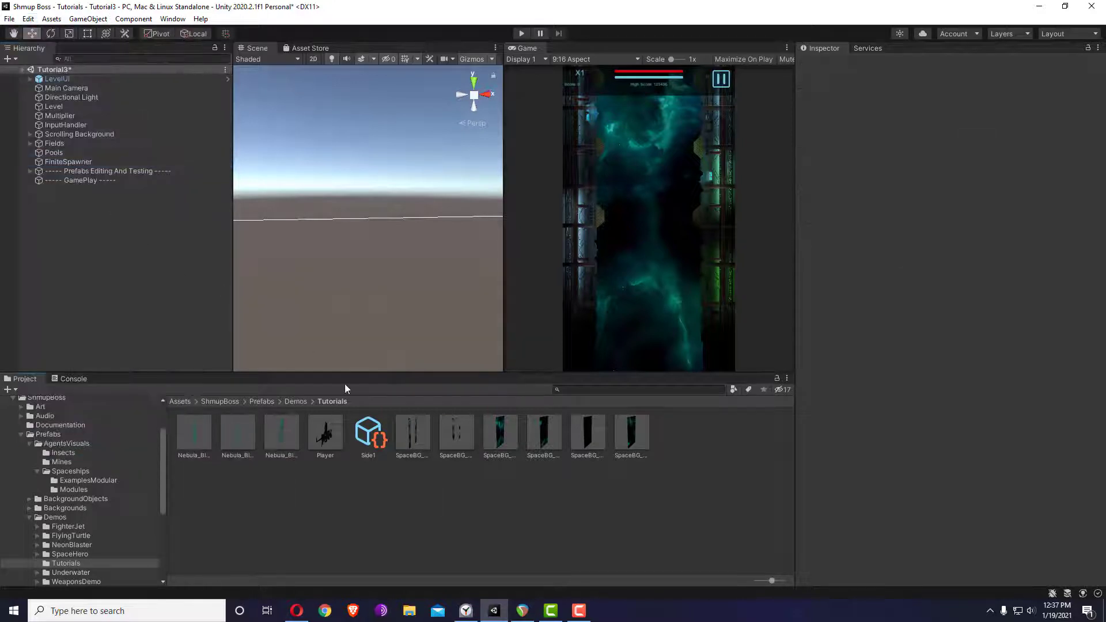
pyautogui.click(366, 444)
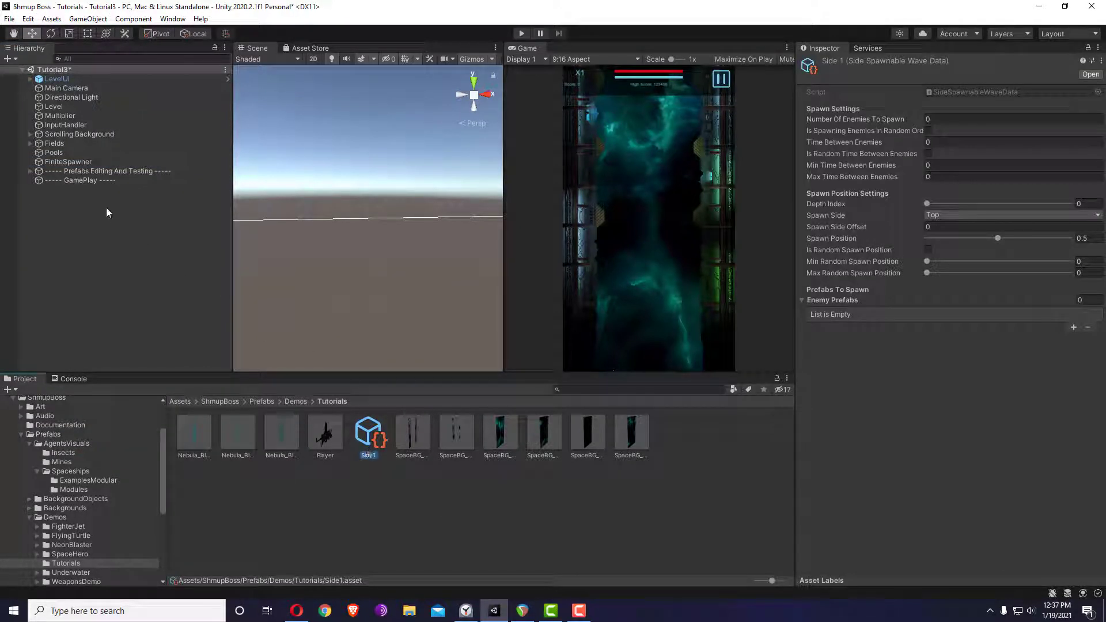
pyautogui.click(76, 162)
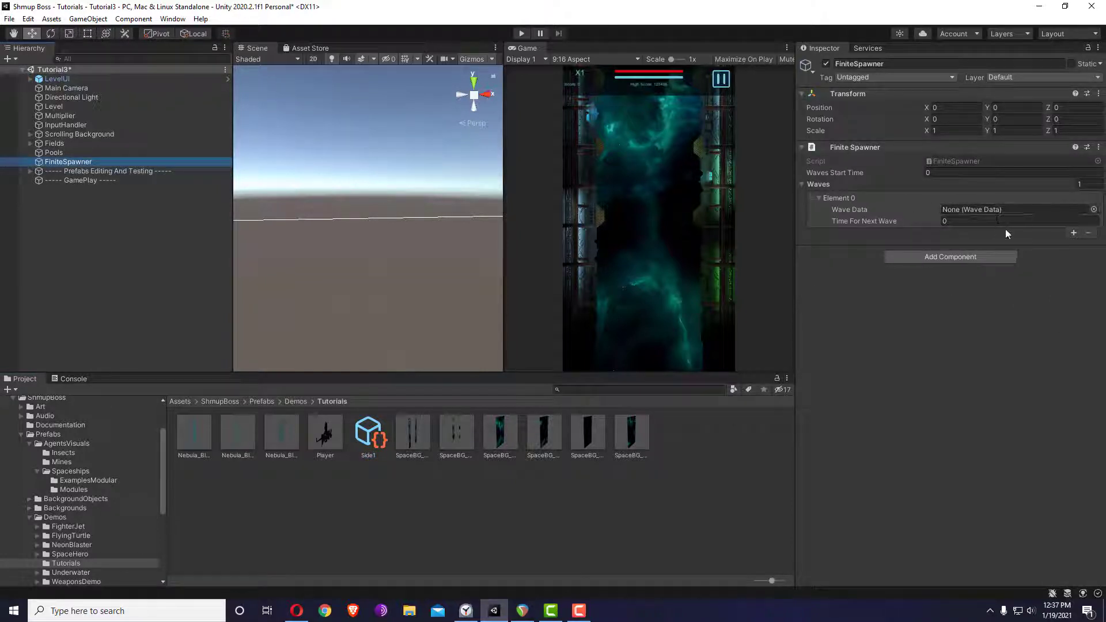
pyautogui.click(118, 266)
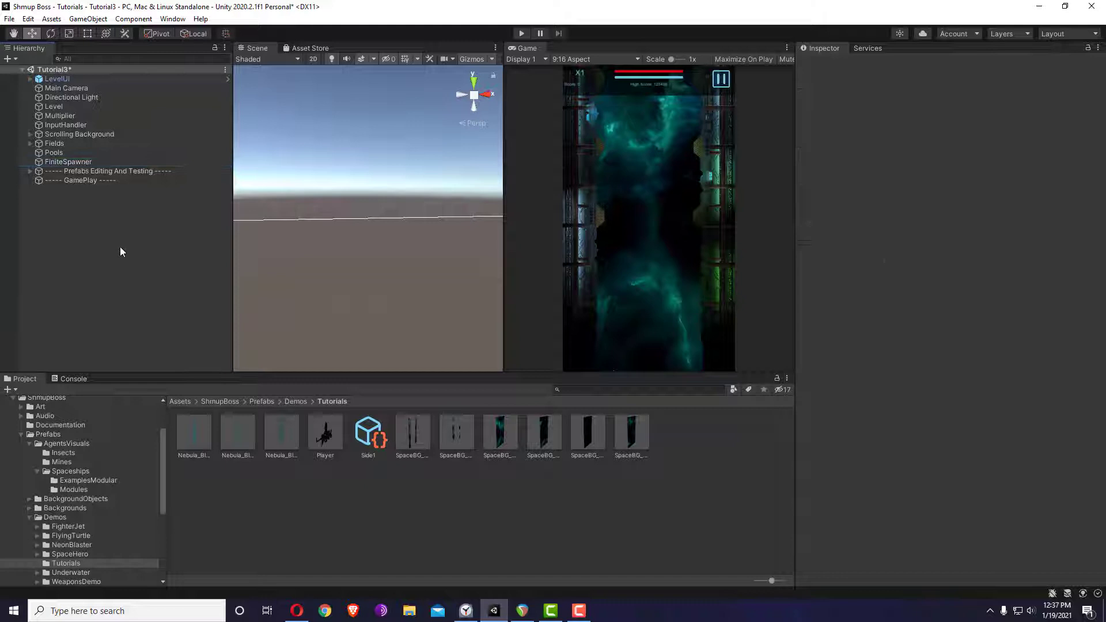
# Create a Simple Mover enemy from the Shmup Boss agent templates in the scene
pyautogui.click(28, 19)
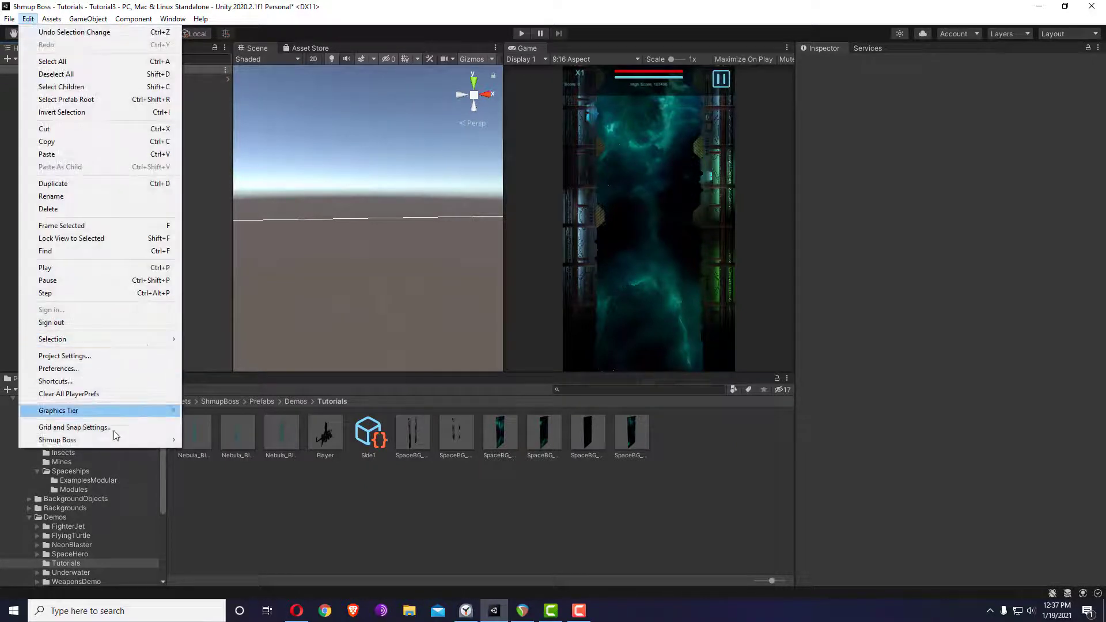
pyautogui.moveTo(115, 440)
pyautogui.moveTo(263, 461)
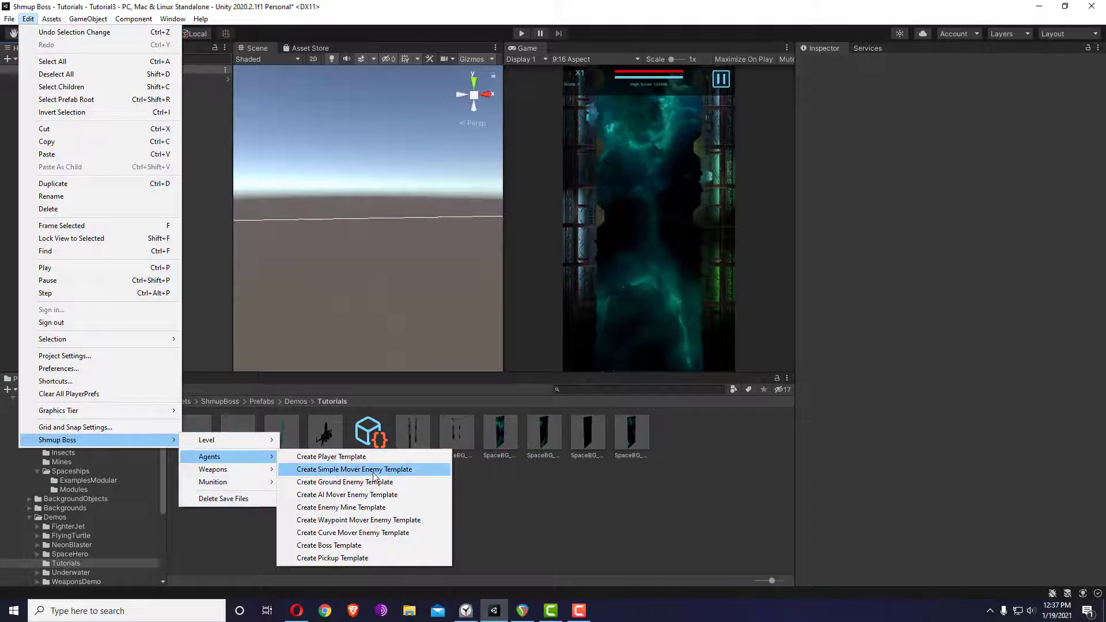
pyautogui.click(354, 469)
pyautogui.click(60, 192)
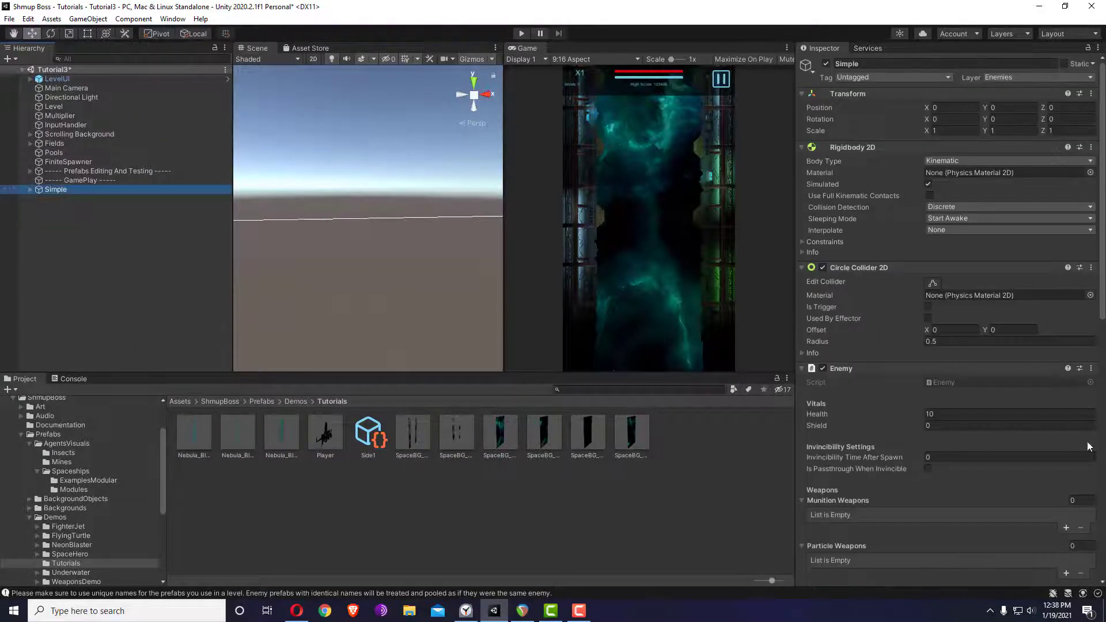
pyautogui.scroll(-9, 904, 325)
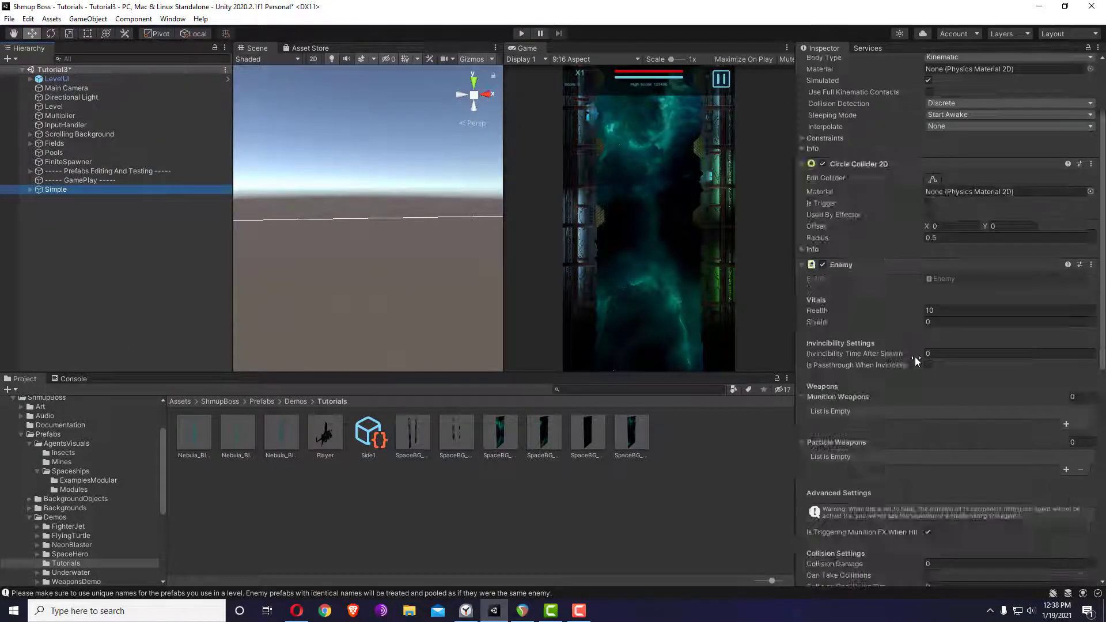
pyautogui.scroll(3, 68, 474)
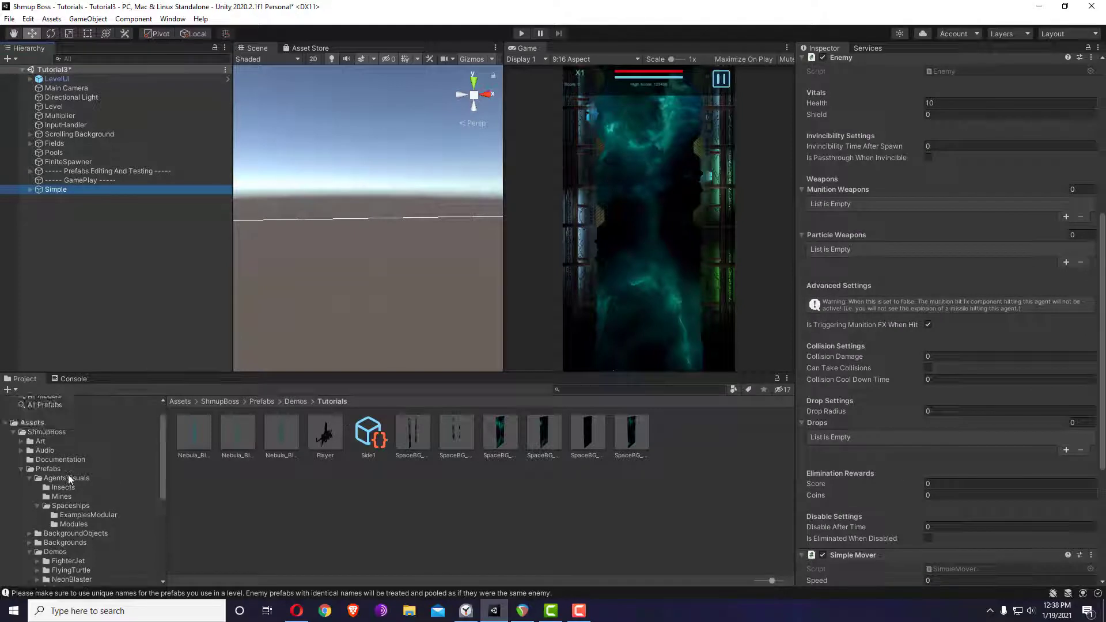
# Add the NightAye11 spaceship prefab under the Simple enemy's Visuals object and unpack it completely
pyautogui.click(69, 479)
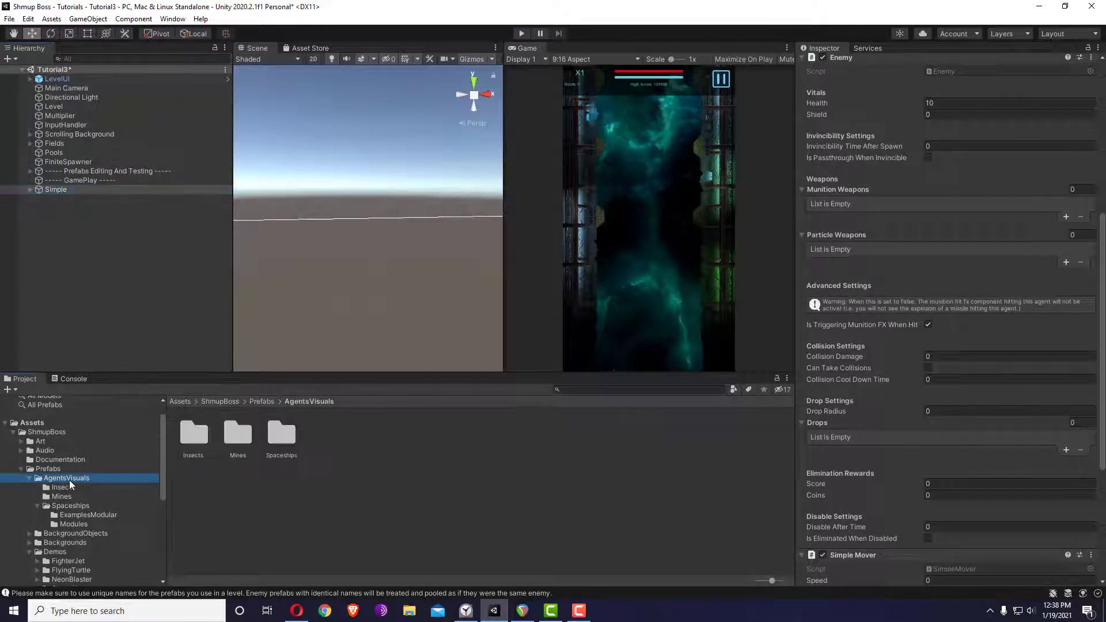
pyautogui.doubleClick(291, 436)
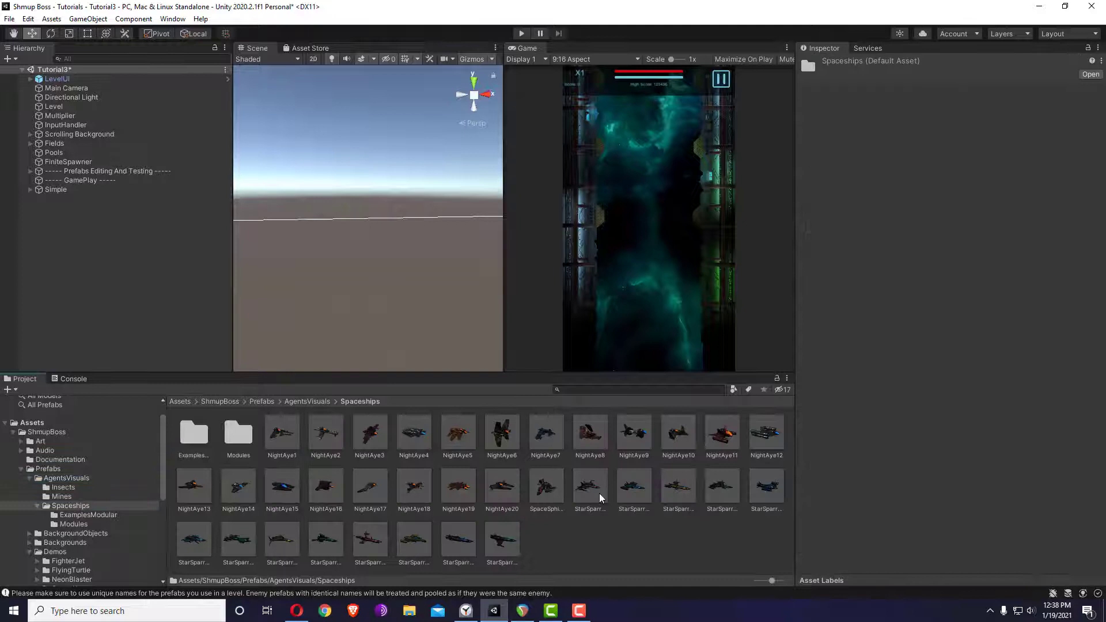
pyautogui.moveTo(719, 441); pyautogui.dragTo(65, 199)
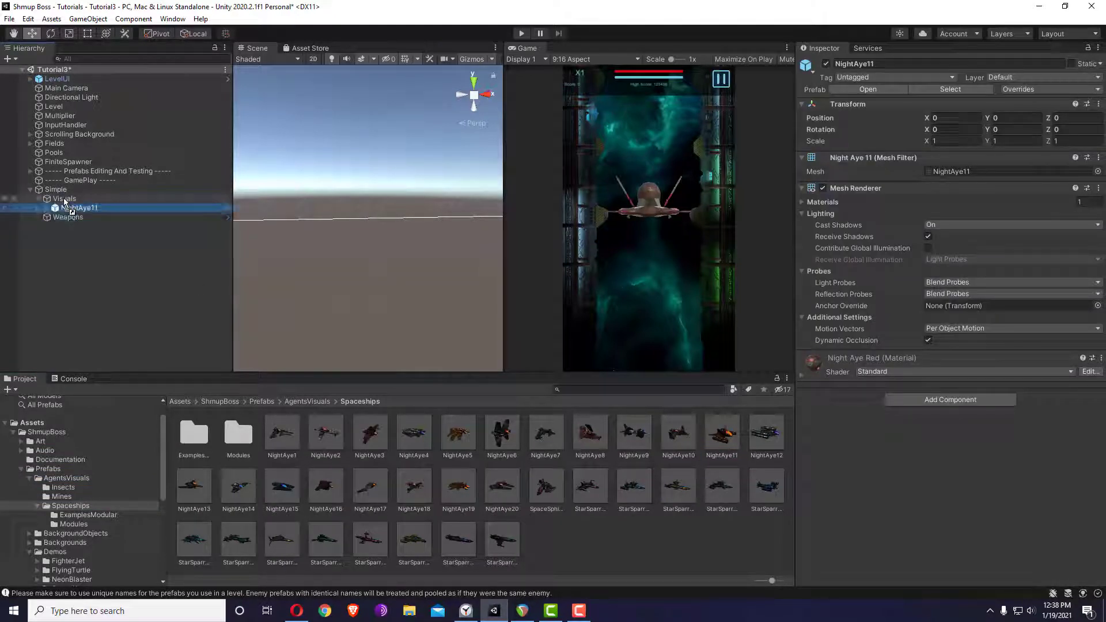
pyautogui.rightClick(75, 209)
pyautogui.moveTo(132, 344)
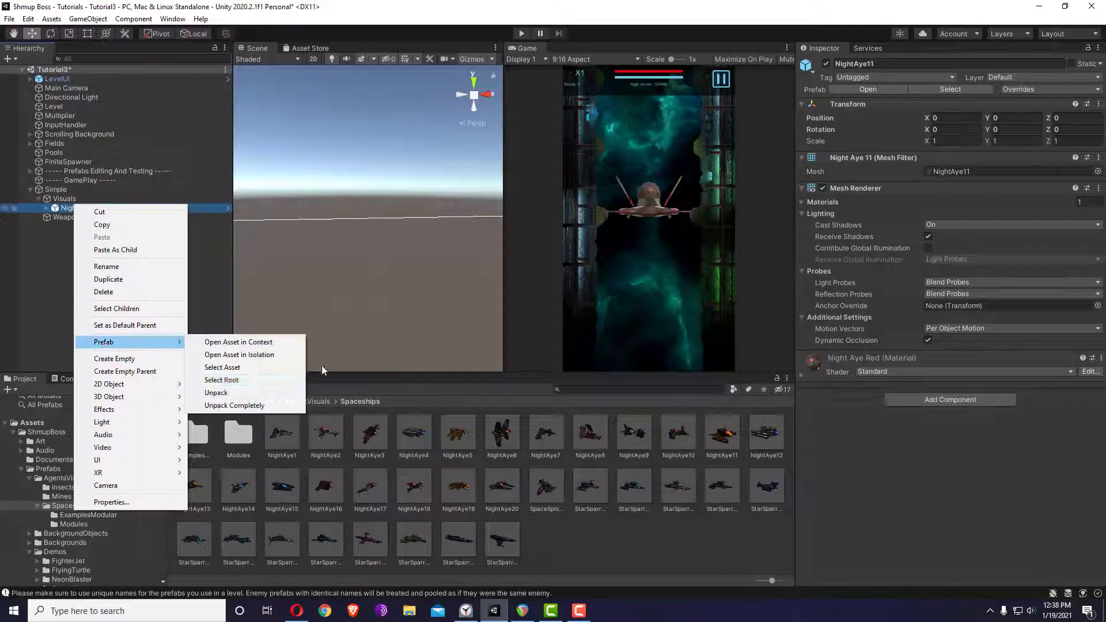
pyautogui.click(212, 406)
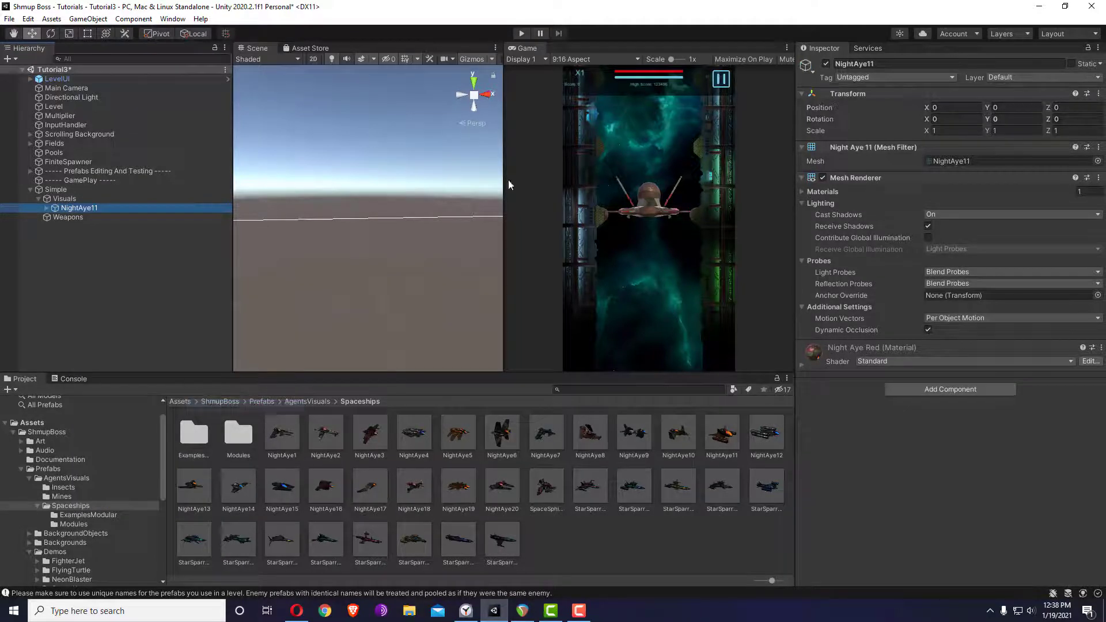
# Scale the NightAye11 ship to 0.1 on the X, Y and Z axes
pyautogui.click(954, 131)
pyautogui.write('.1')
pyautogui.press('Tab')
pyautogui.write('.1')
pyautogui.press('Tab')
pyautogui.write('.1')
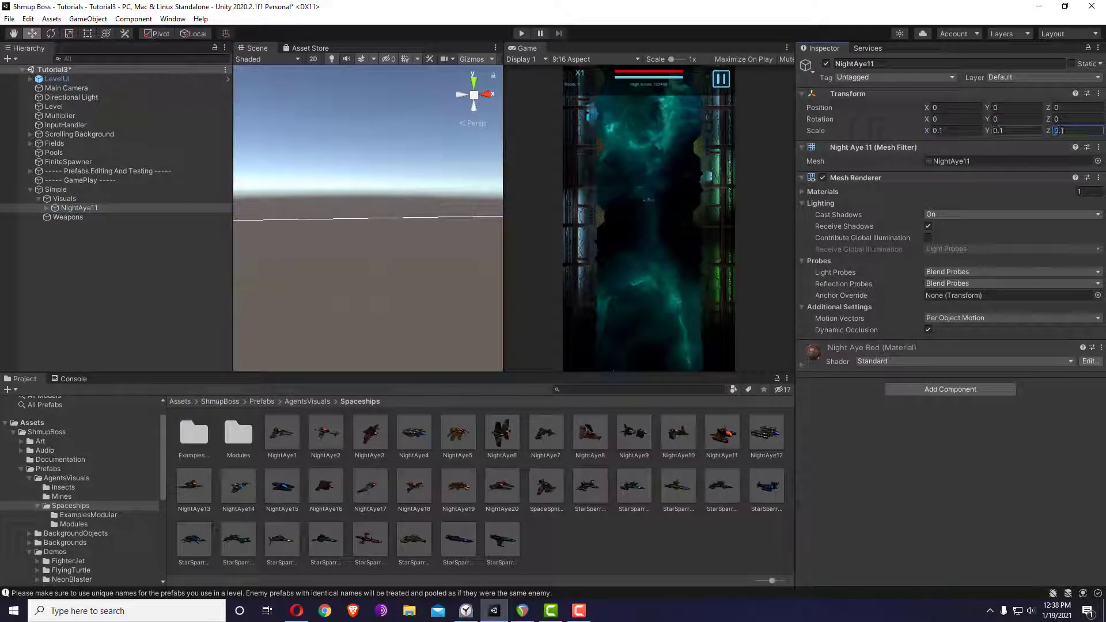
# Set the NightAye11 ship's rotation to 90 on X and 180 on Y
pyautogui.click(950, 119)
pyautogui.write('90')
pyautogui.press('Tab')
pyautogui.write('180')
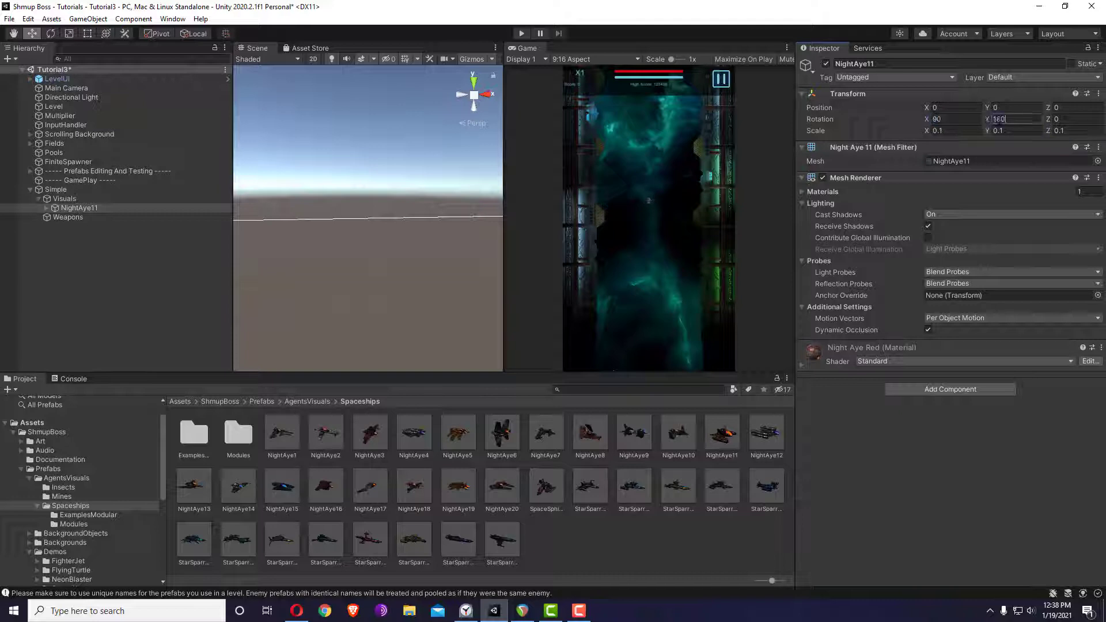
# Move the Simple enemy along the X axis to about 10.65, outside the play field
pyautogui.doubleClick(91, 188)
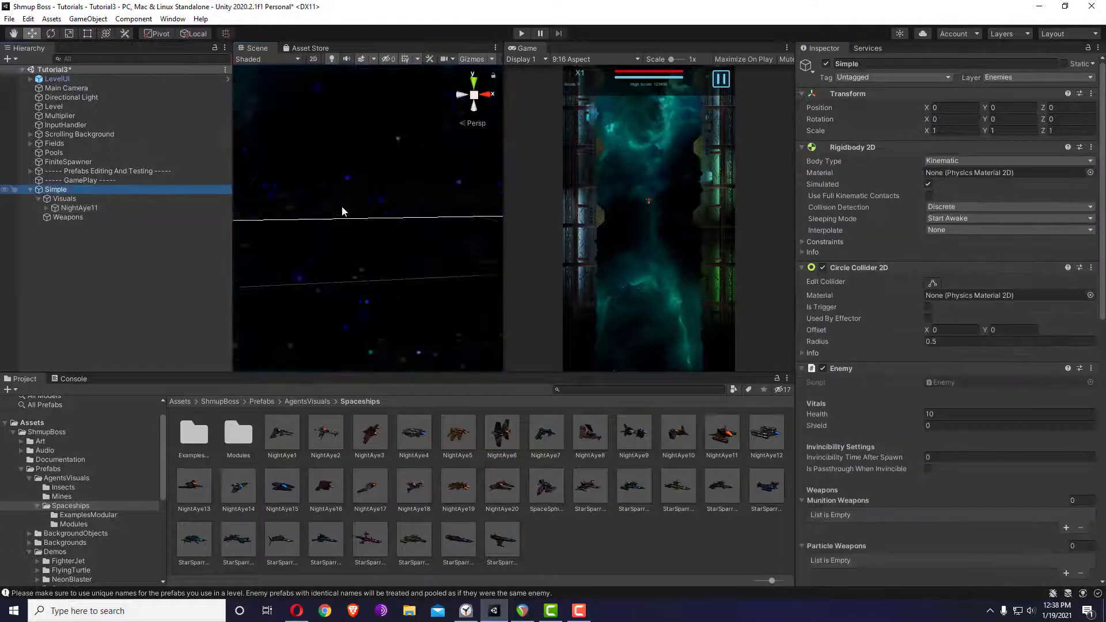
pyautogui.press('s')
pyautogui.moveTo(410, 228); pyautogui.dragTo(410, 233, button='right')
pyautogui.moveTo(417, 219); pyautogui.dragTo(511, 216)
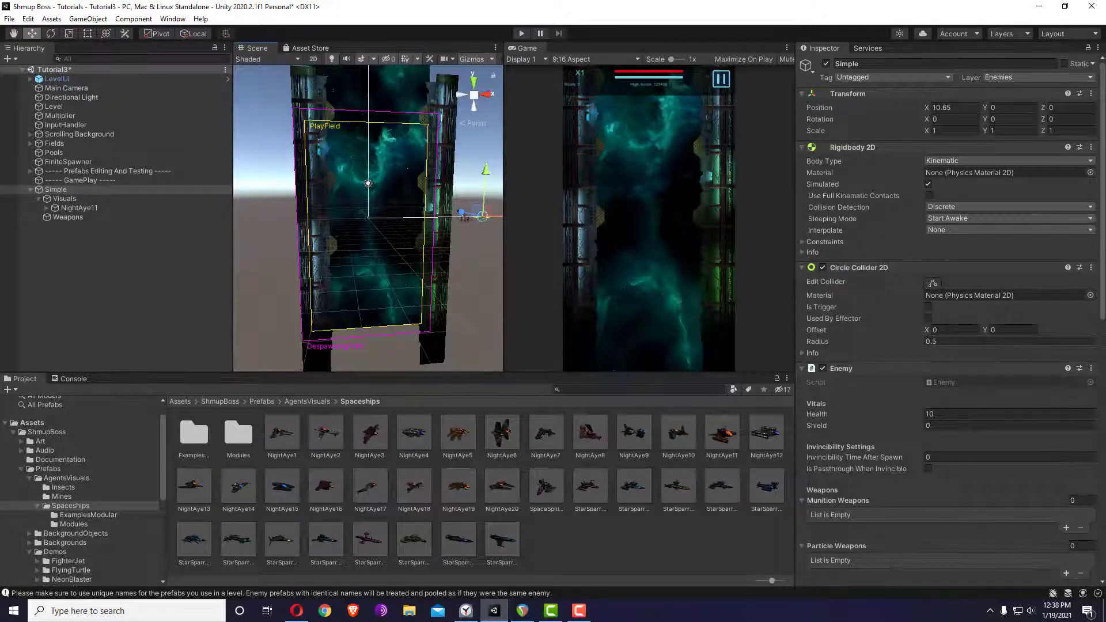
# Set the Simple enemy's elimination reward score to 5
pyautogui.scroll(-4, 910, 249)
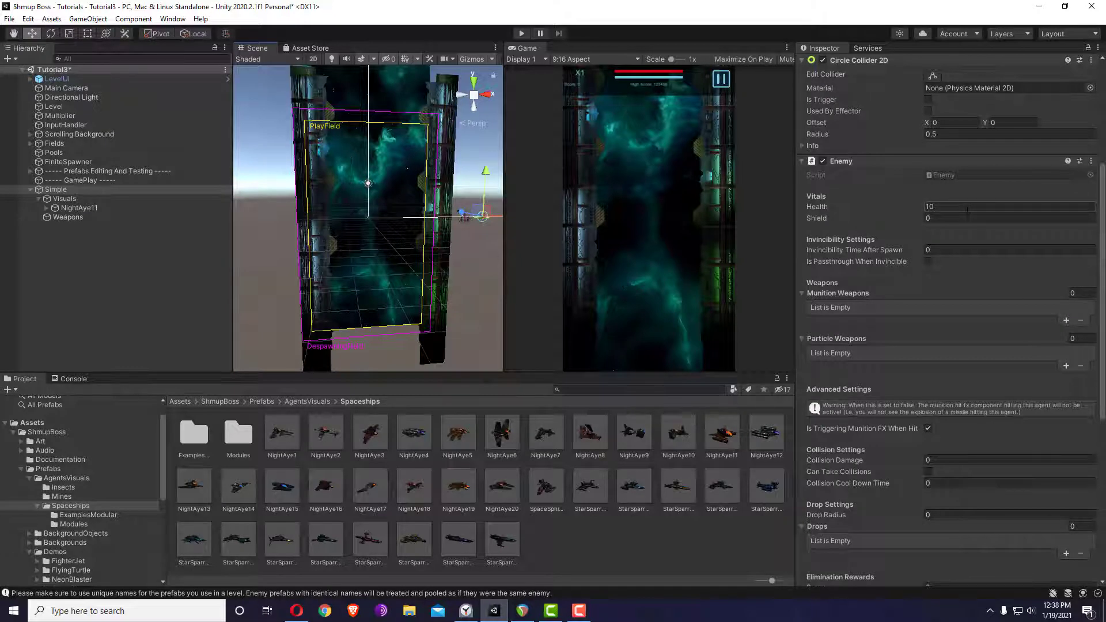
pyautogui.scroll(-4, 967, 211)
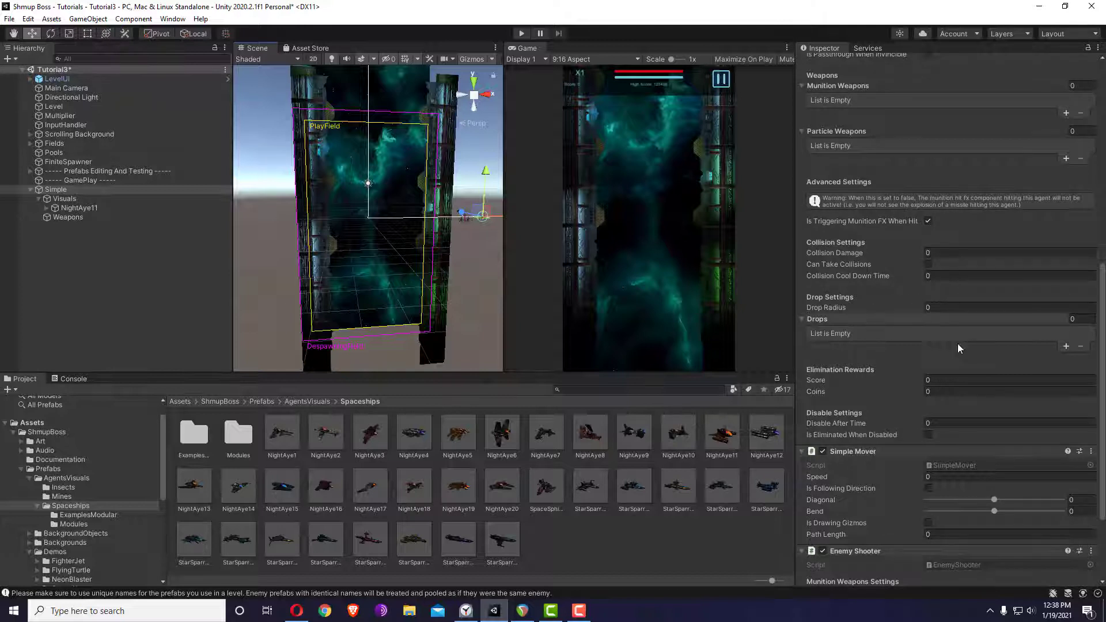
pyautogui.click(956, 380)
pyautogui.write('5')
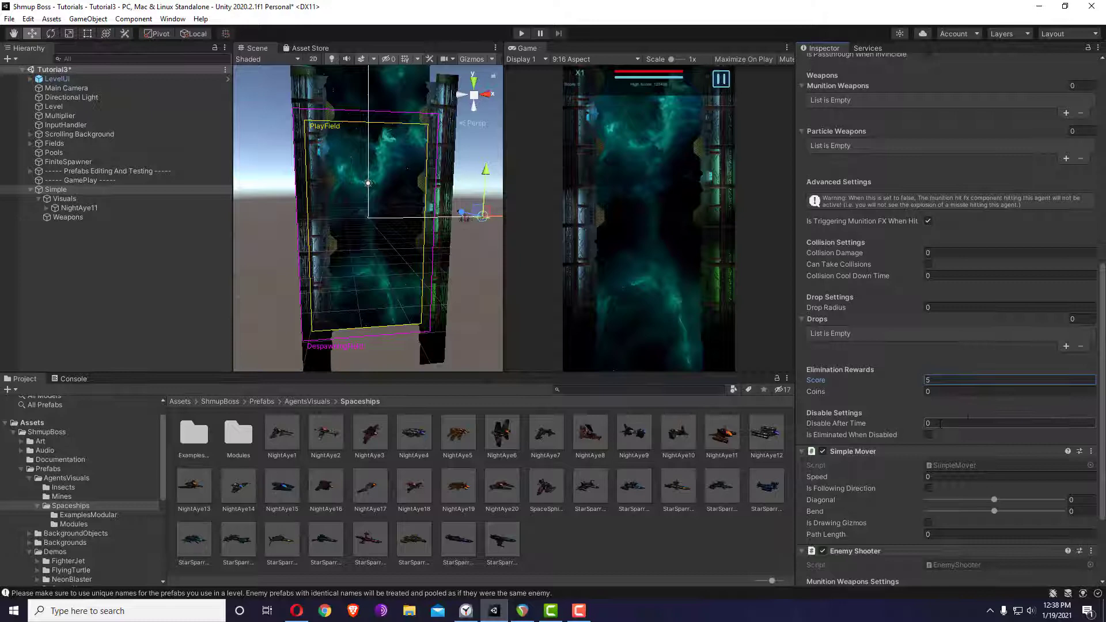
# Set the Simple enemy's Simple Mover speed to 3
pyautogui.scroll(-3, 973, 395)
pyautogui.click(947, 361)
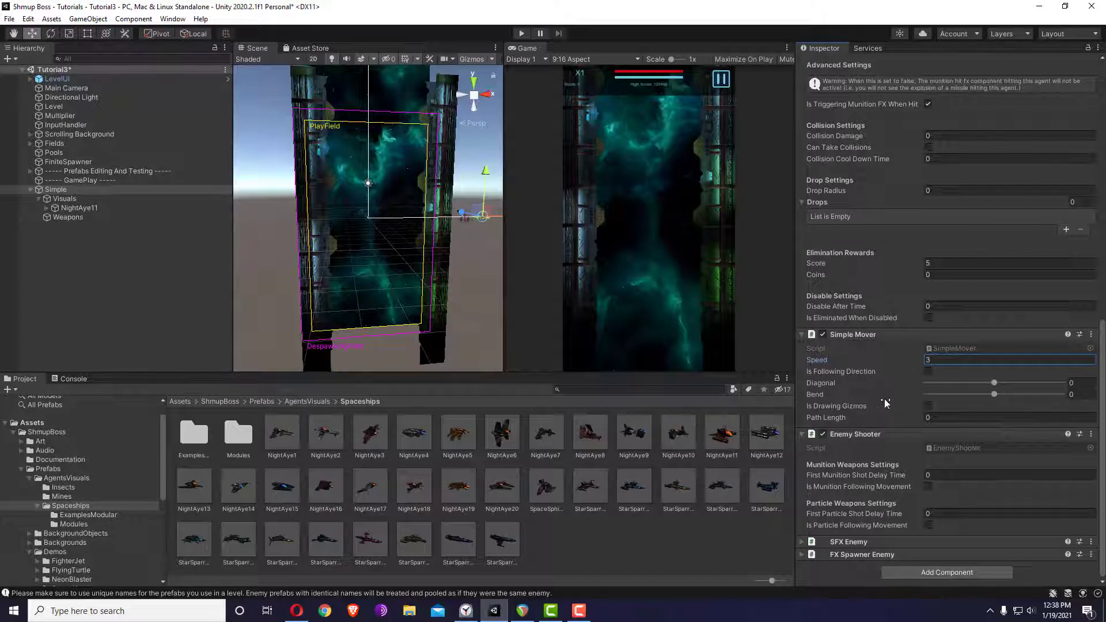
pyautogui.moveTo(444, 246); pyautogui.dragTo(435, 242, button='right')
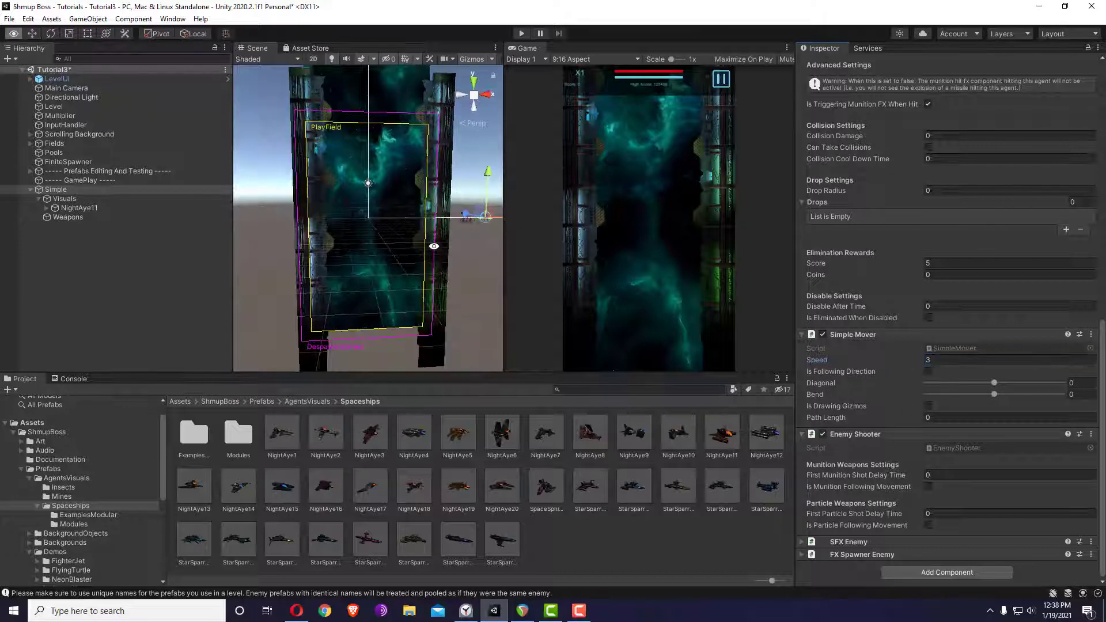
# Save the Simple enemy as a prefab in the Prefabs/Demos/Tutorials folder and place its scene object under Prefabs Editing And Testing
pyautogui.scroll(-5, 79, 537)
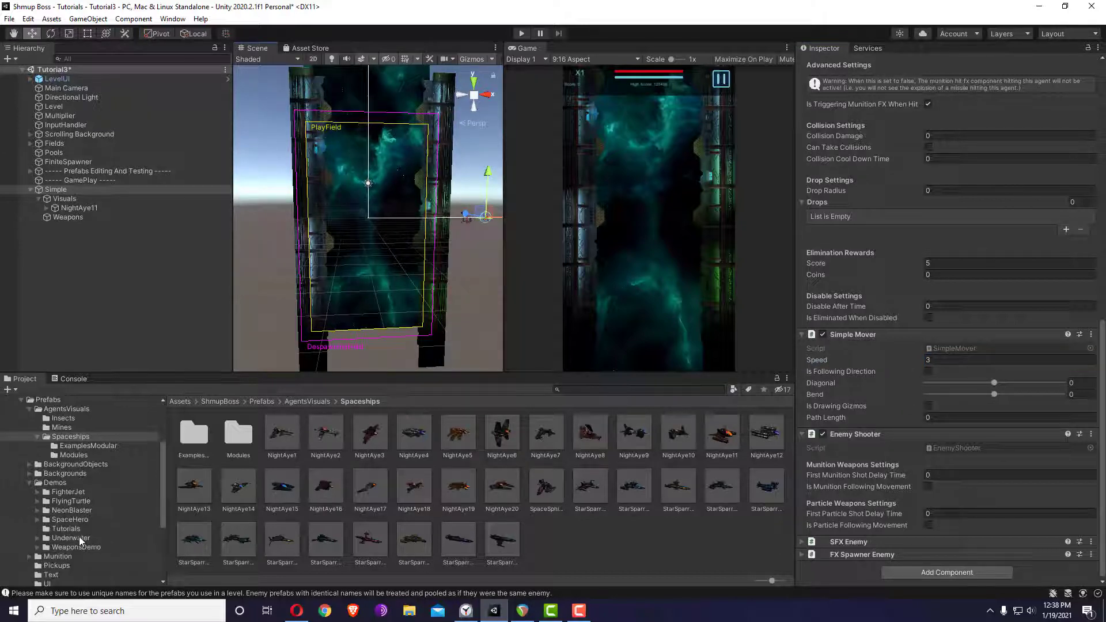
pyautogui.click(65, 495)
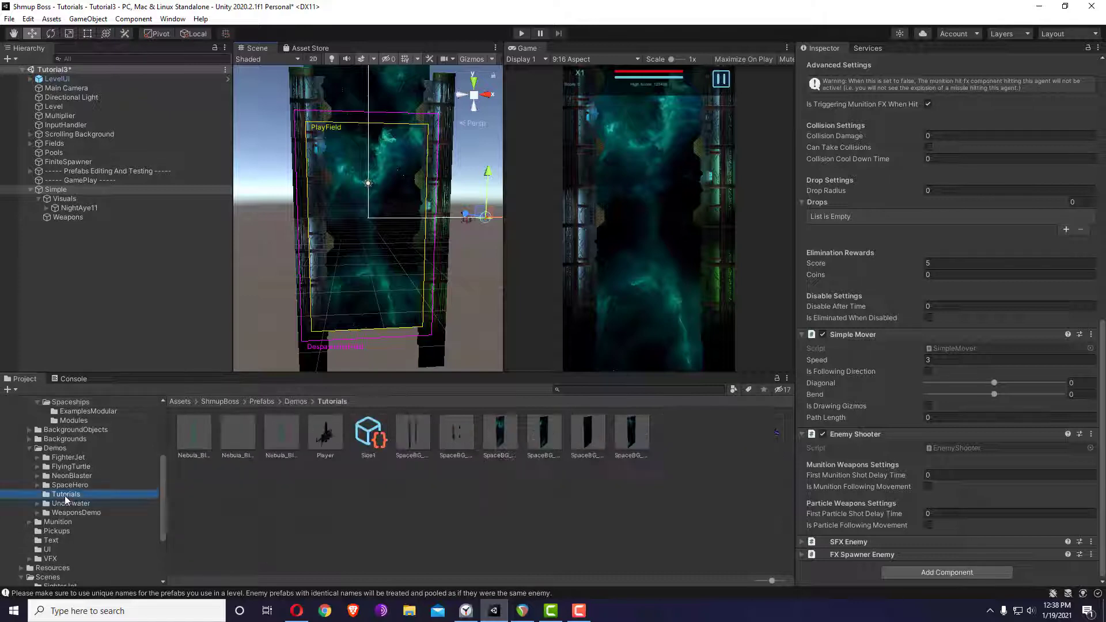
pyautogui.moveTo(56, 190); pyautogui.dragTo(701, 500)
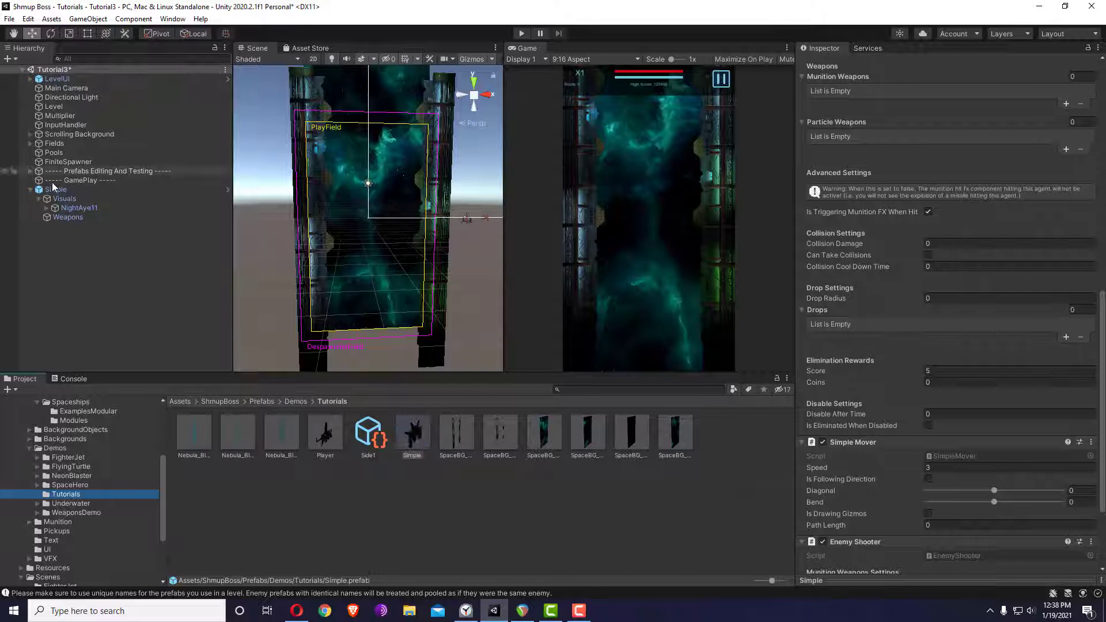
pyautogui.moveTo(96, 189); pyautogui.dragTo(95, 170)
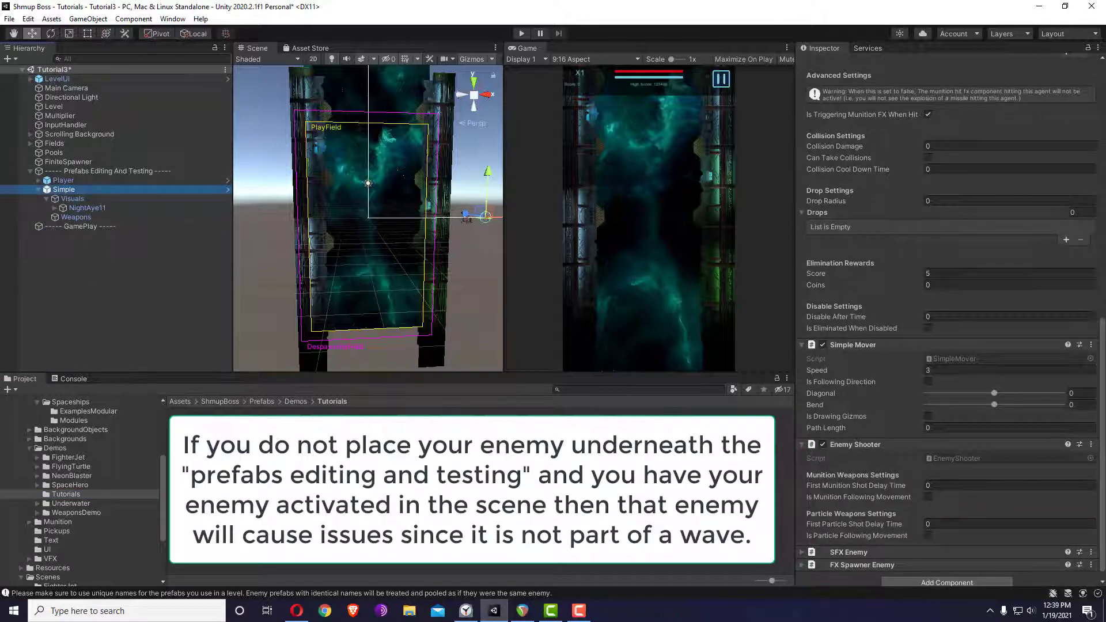
# Rename the Simple prefab and its scene object to Simple1
pyautogui.click(190, 438)
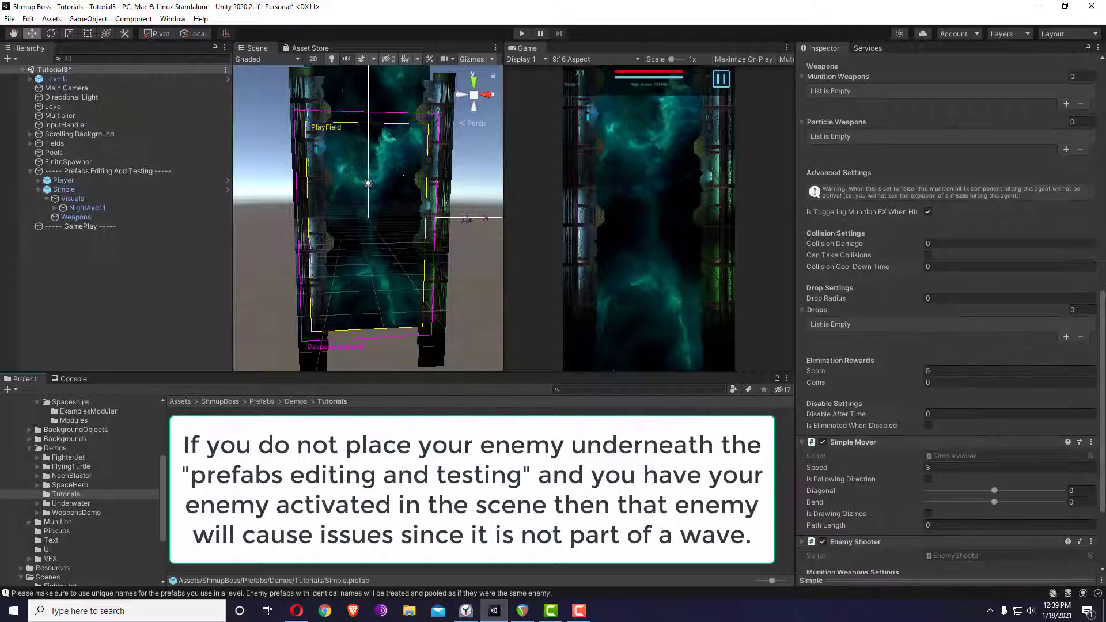
pyautogui.press('Return')
pyautogui.click(97, 190)
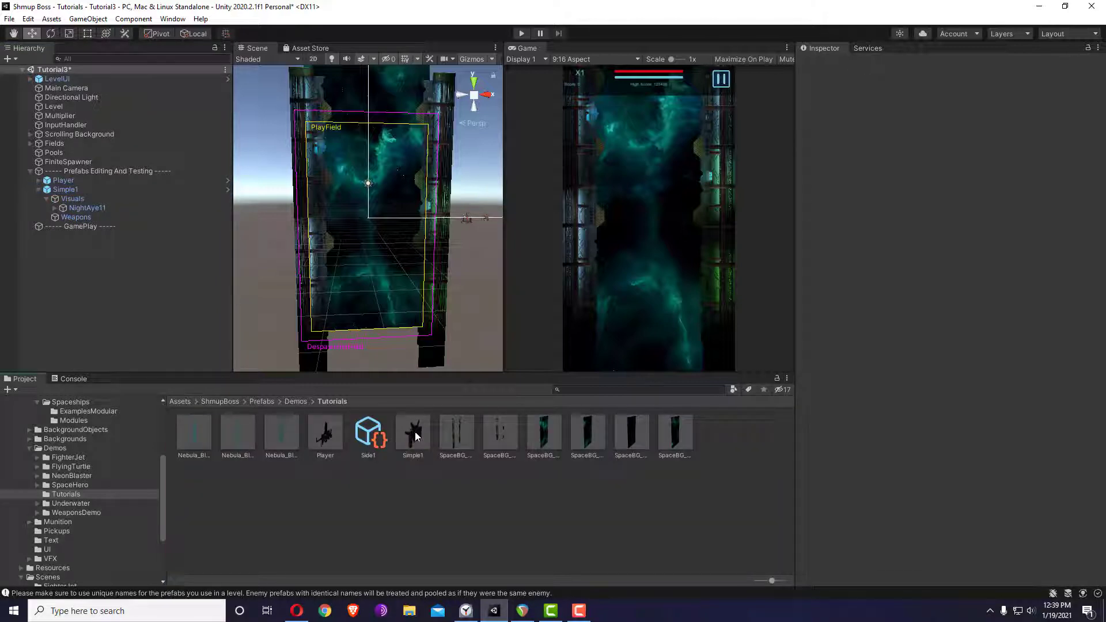
pyautogui.click(415, 438)
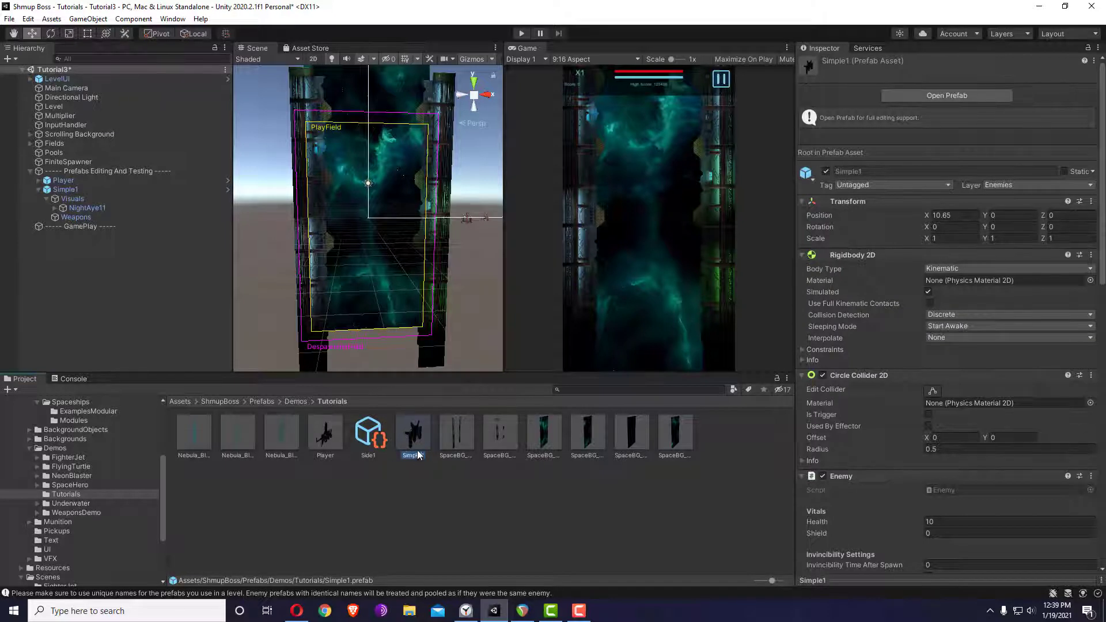
# Check the level's Pools object and clear the unique prefab names message from the console log
pyautogui.click(92, 155)
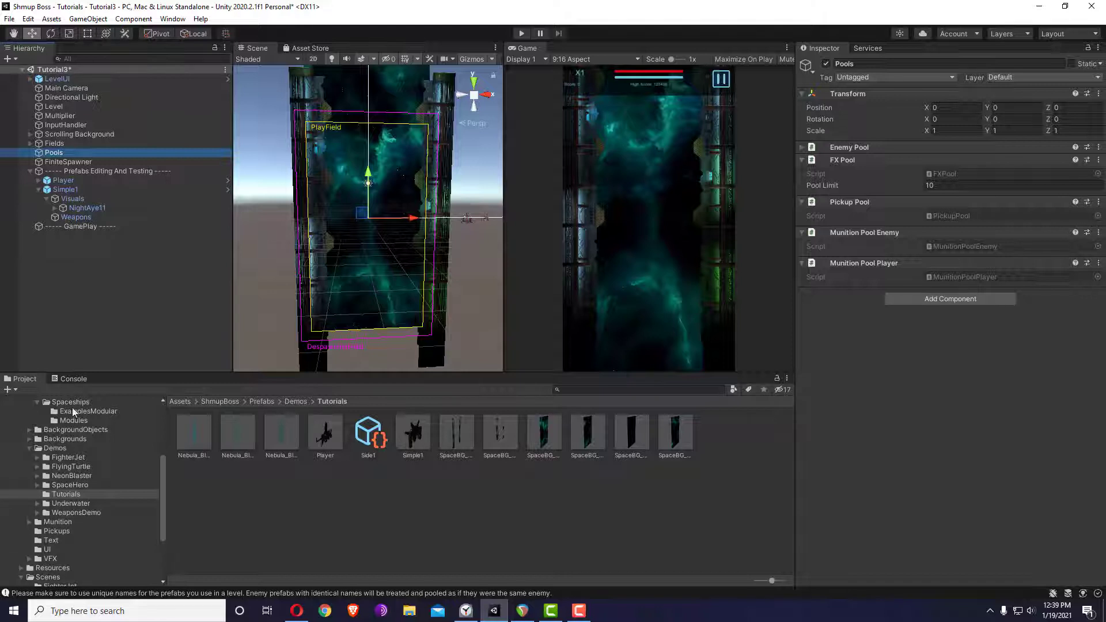
pyautogui.click(68, 379)
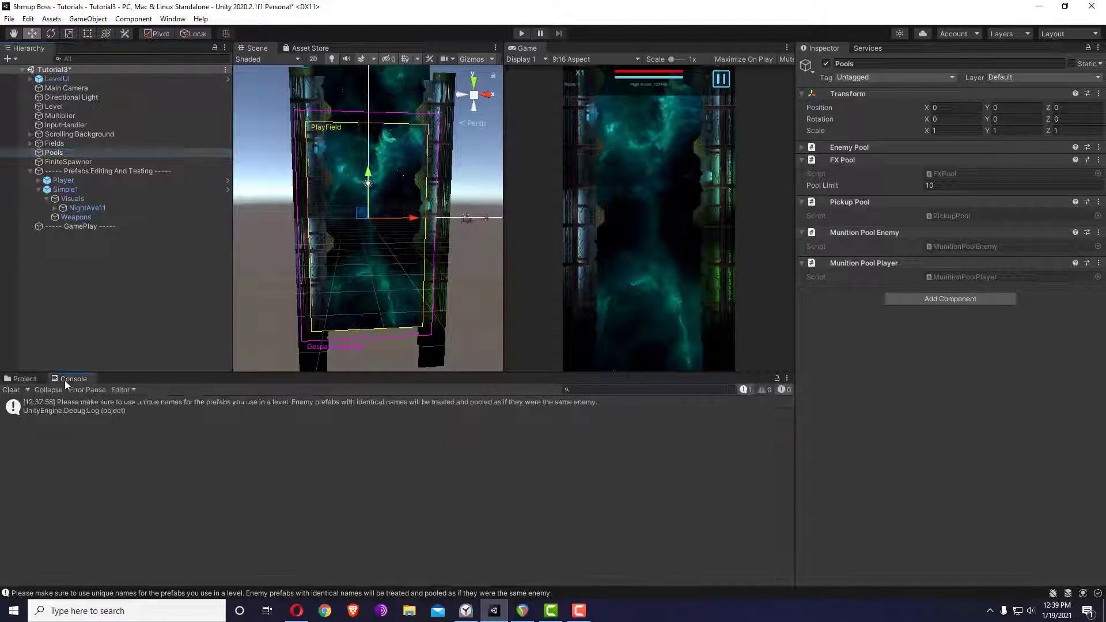
pyautogui.click(24, 379)
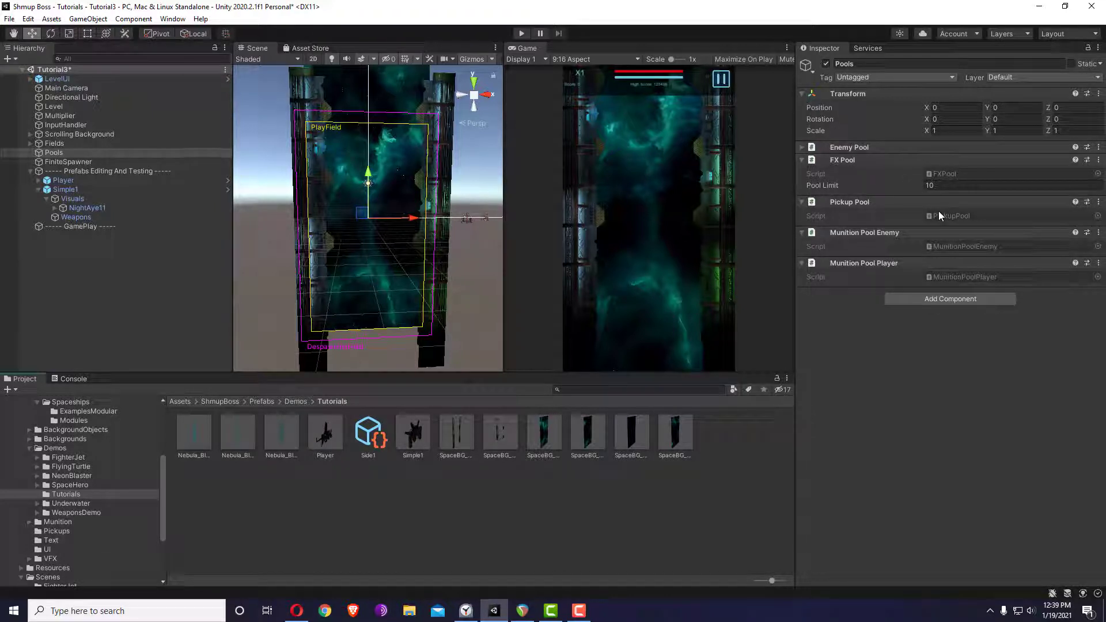
# Add the Simple1 prefab to the enemy prefabs of the Side1 wave data
pyautogui.click(57, 190)
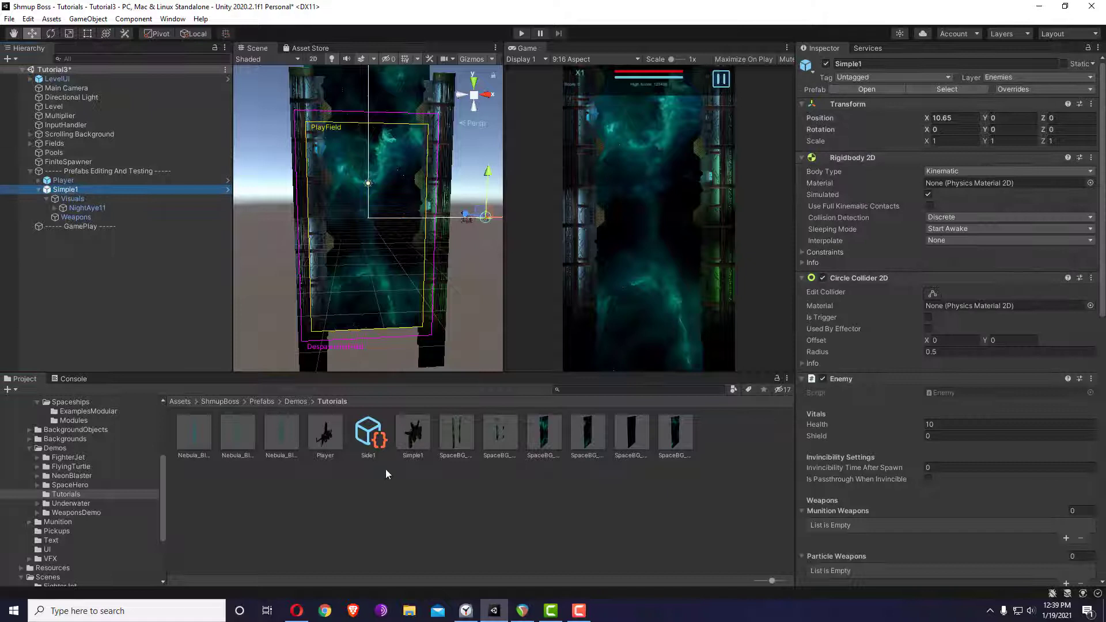
pyautogui.click(373, 441)
pyautogui.moveTo(373, 441); pyautogui.dragTo(843, 301)
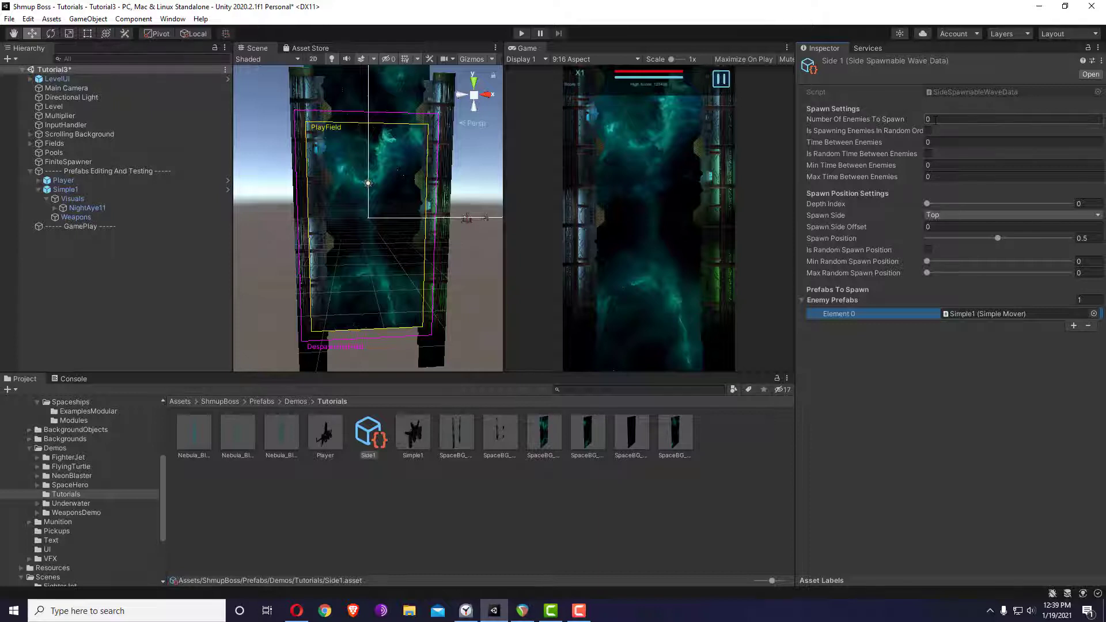
# Set the Side1 wave to spawn 5 enemies with a time between enemies of 1 and a depth index of 40
pyautogui.click(983, 124)
pyautogui.click(960, 143)
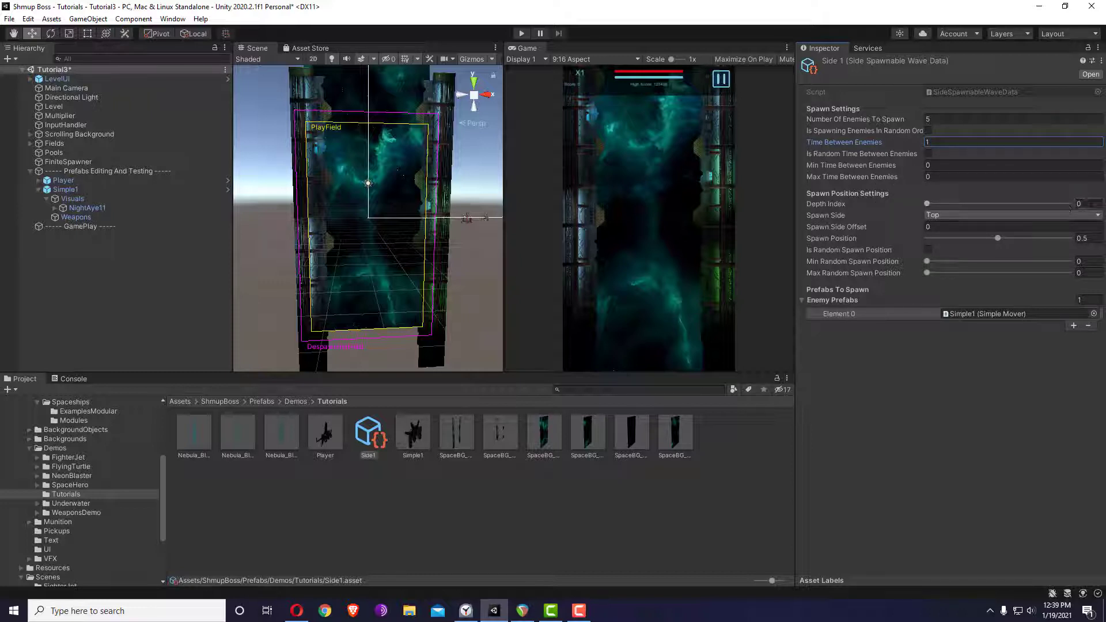
pyautogui.click(1080, 204)
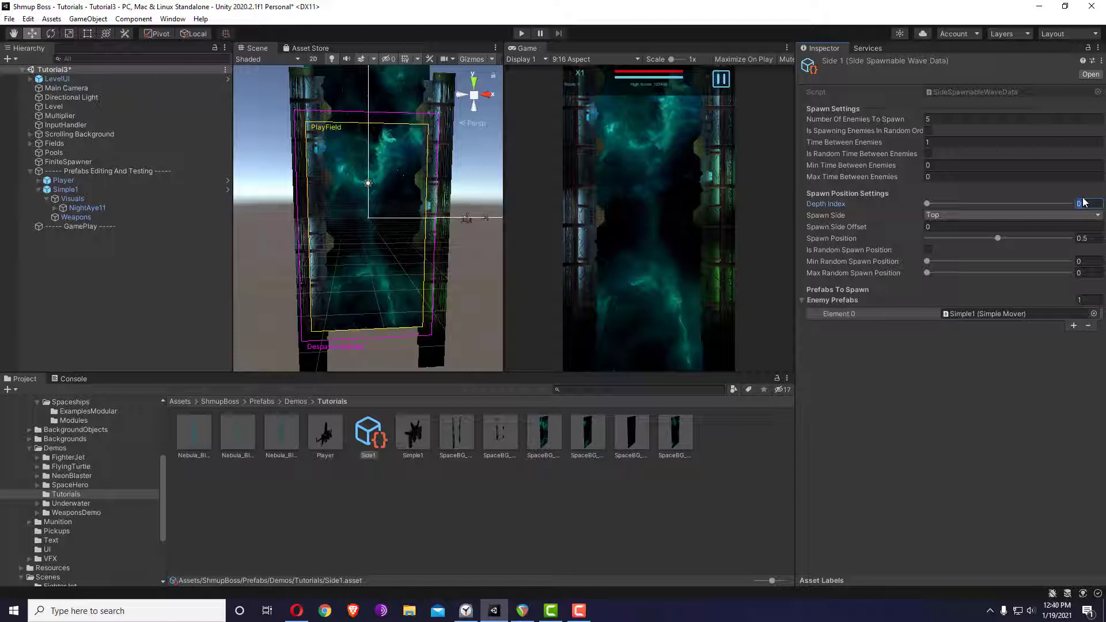
pyautogui.write('40')
# Keep the Side1 wave's spawn side at Top and set its spawn side offset to 2
pyautogui.click(949, 221)
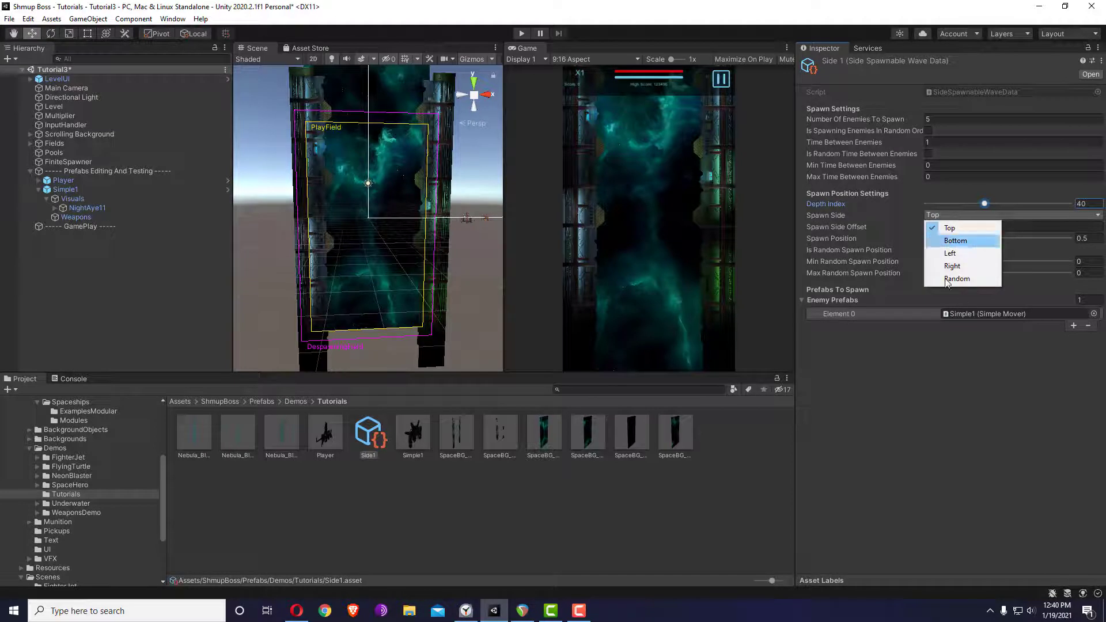
pyautogui.click(942, 228)
pyautogui.click(942, 228)
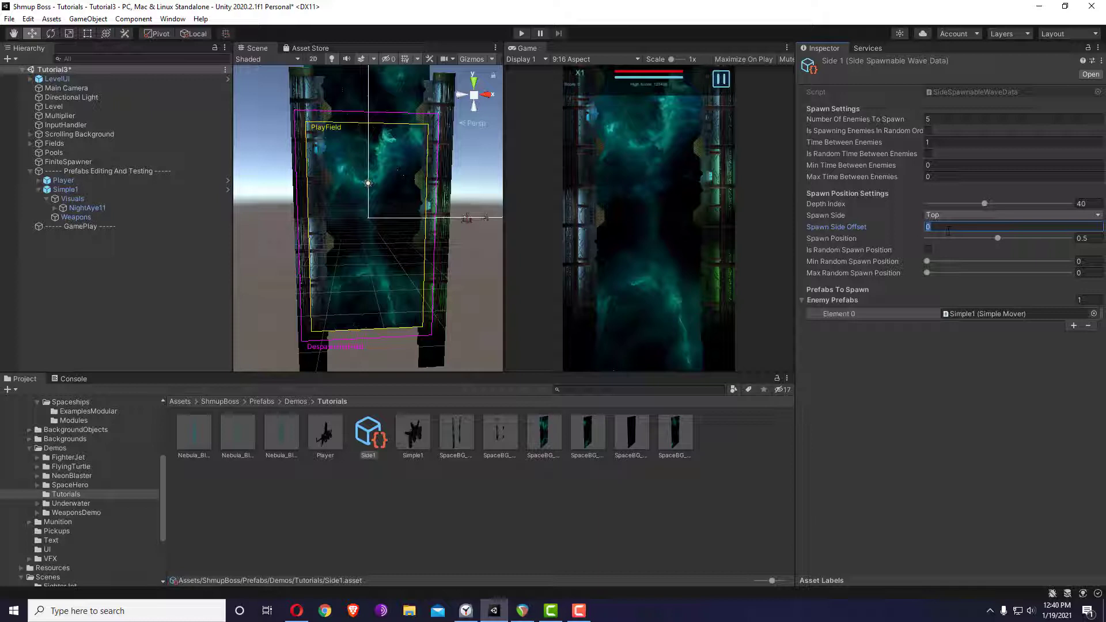
pyautogui.write('2')
pyautogui.press('Return')
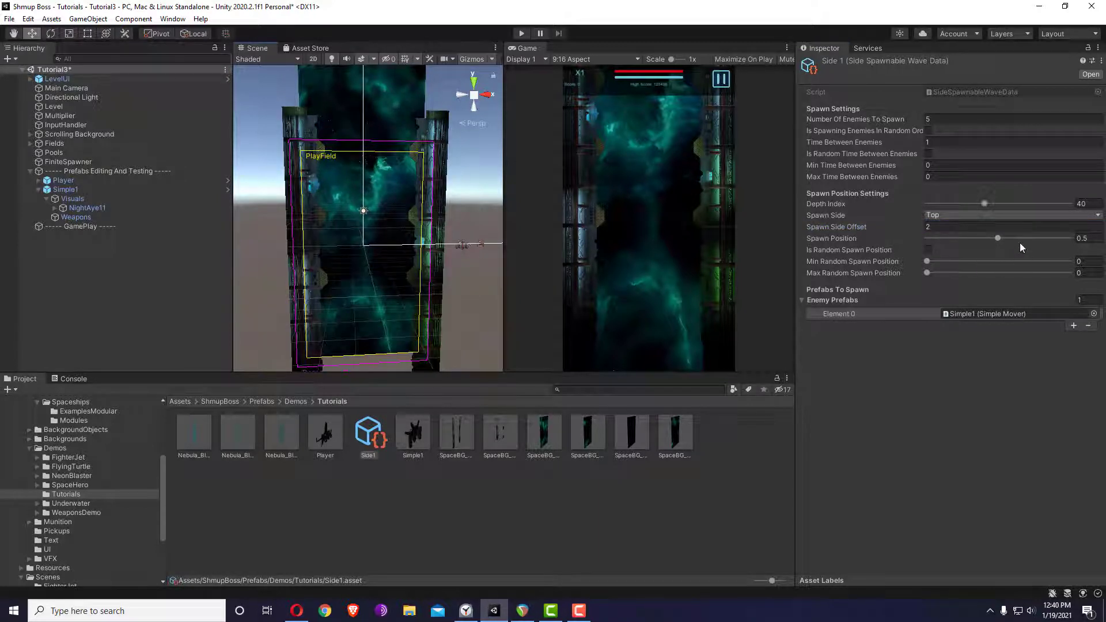
# Try shifting the Side1 wave's spawn position along the top side and return it to 0.5
pyautogui.moveTo(1002, 237)
pyautogui.mouseDown()
pyautogui.moveTo(1030, 239)
pyautogui.moveTo(1013, 238)
pyautogui.mouseUp()
pyautogui.moveTo(987, 243); pyautogui.dragTo(986, 243)
pyautogui.click(1087, 238)
pyautogui.press('BackSpace')
# Enable random spawn position for the Side1 wave with a minimum of 0.25 and a maximum of 0.75
pyautogui.moveTo(935, 272); pyautogui.dragTo(864, 273)
pyautogui.click(930, 250)
pyautogui.moveTo(929, 261); pyautogui.dragTo(959, 260)
pyautogui.click(1086, 261)
pyautogui.write('0.25')
pyautogui.press('Tab')
pyautogui.write('.75')
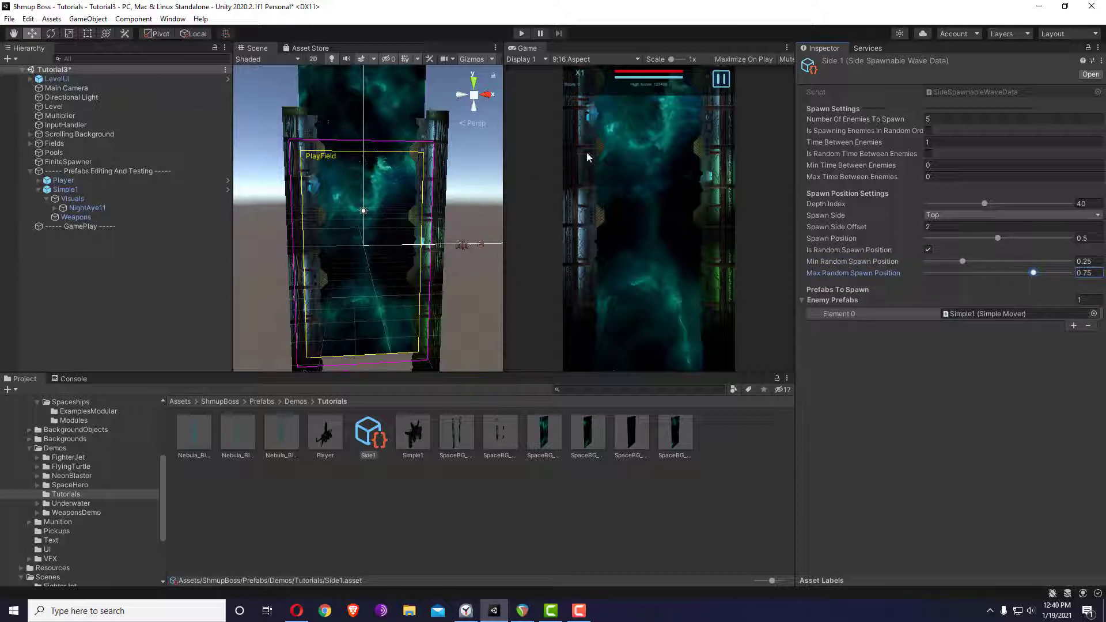
# Assign the Side1 wave data to the FiniteSpawner's first wave and set its time for next wave to 10
pyautogui.click(109, 236)
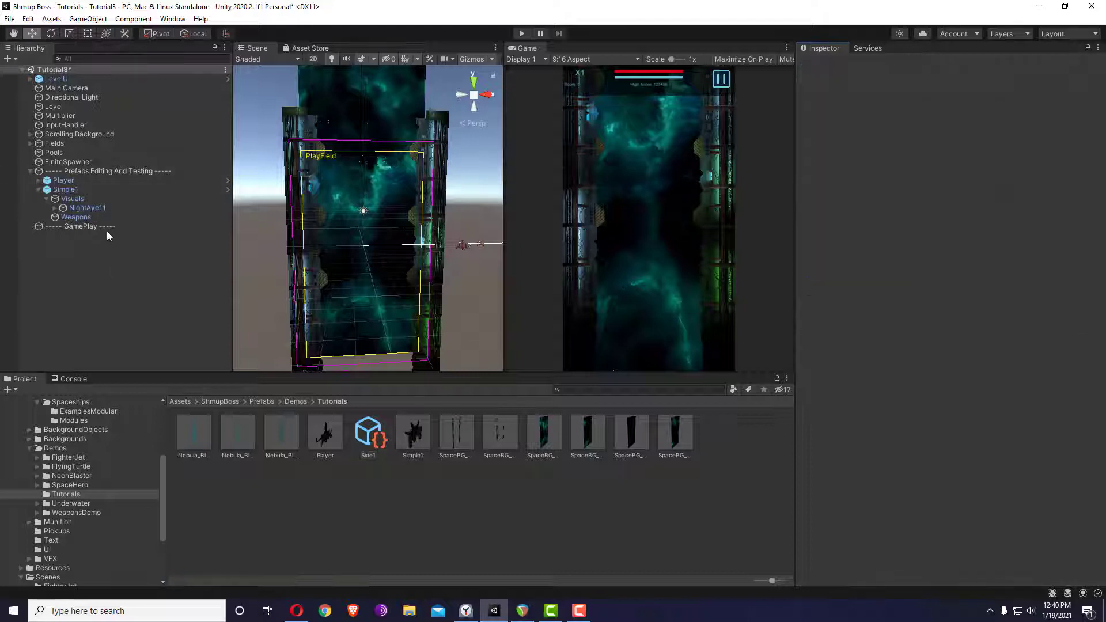
pyautogui.click(87, 162)
pyautogui.moveTo(374, 443); pyautogui.dragTo(942, 217)
pyautogui.moveTo(364, 445); pyautogui.dragTo(974, 212)
pyautogui.click(964, 222)
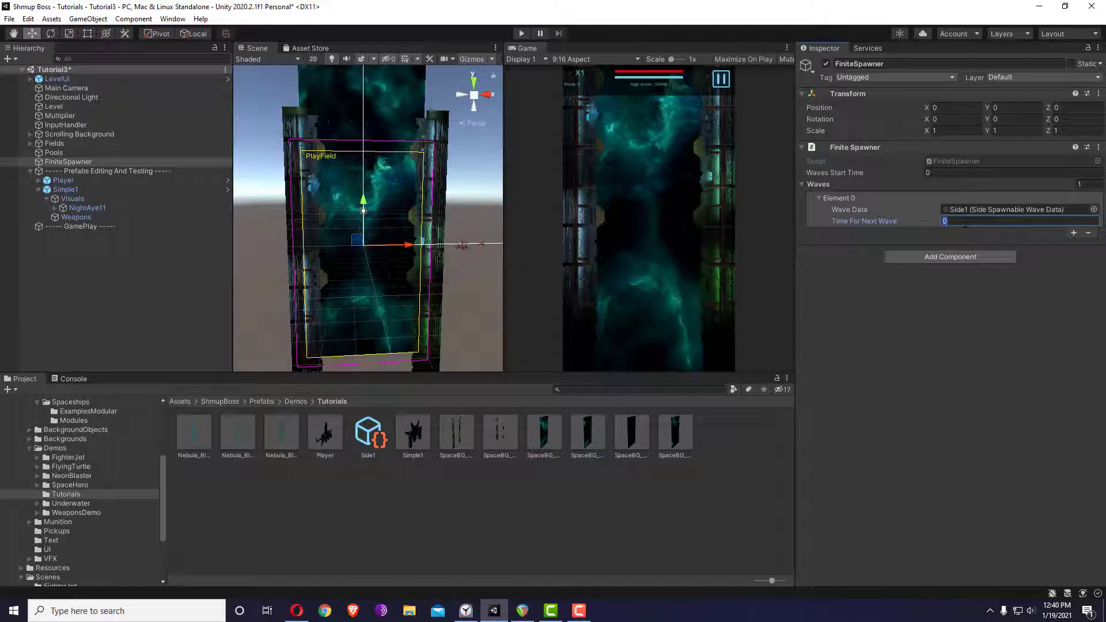
# Increase the FiniteSpawner's wave count to 2 and assign Side1 as the second wave's data
pyautogui.click(1086, 184)
pyautogui.write('2')
pyautogui.press('Return')
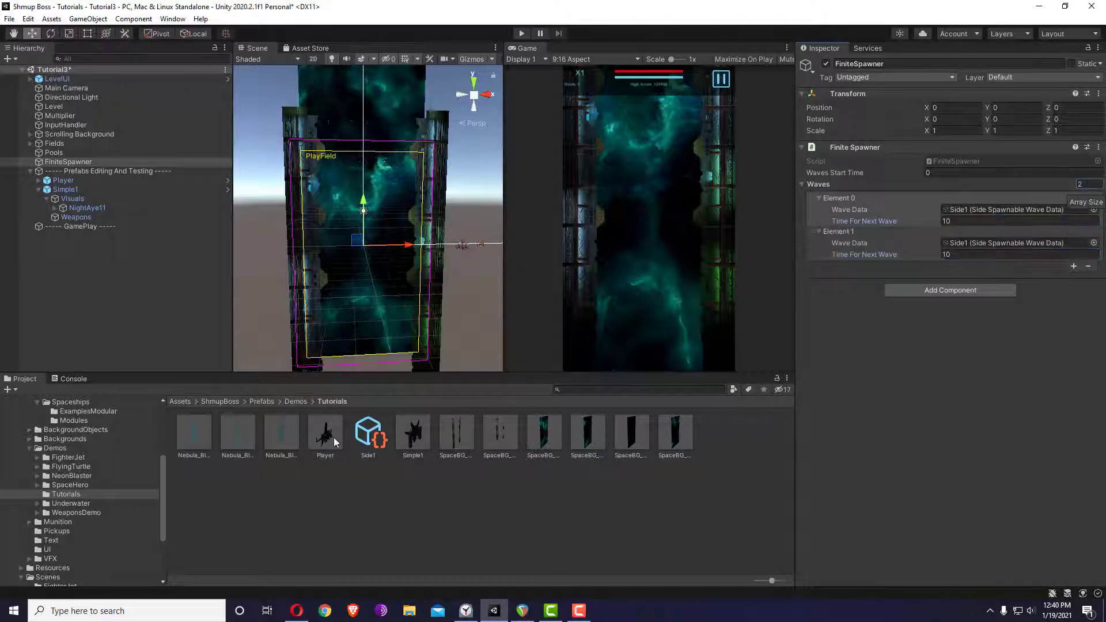
pyautogui.moveTo(369, 443); pyautogui.dragTo(969, 247)
pyautogui.click(79, 315)
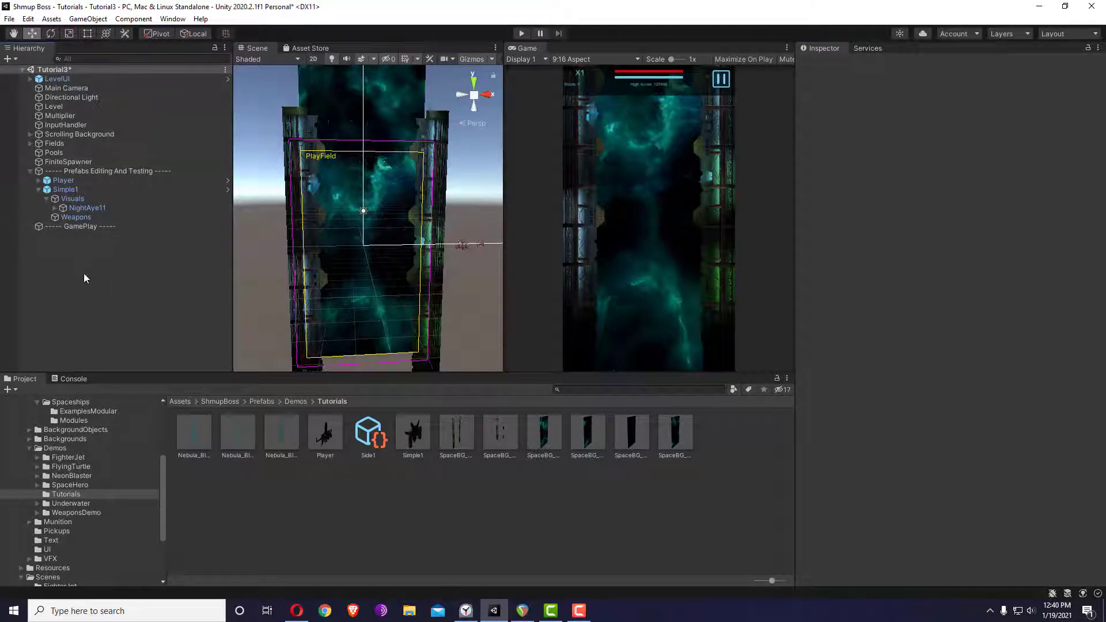
# Save the scene as a new file named Tutorial4 in the ShmupBoss/Scenes/Tutorials folder
pyautogui.click(9, 19)
pyautogui.click(57, 92)
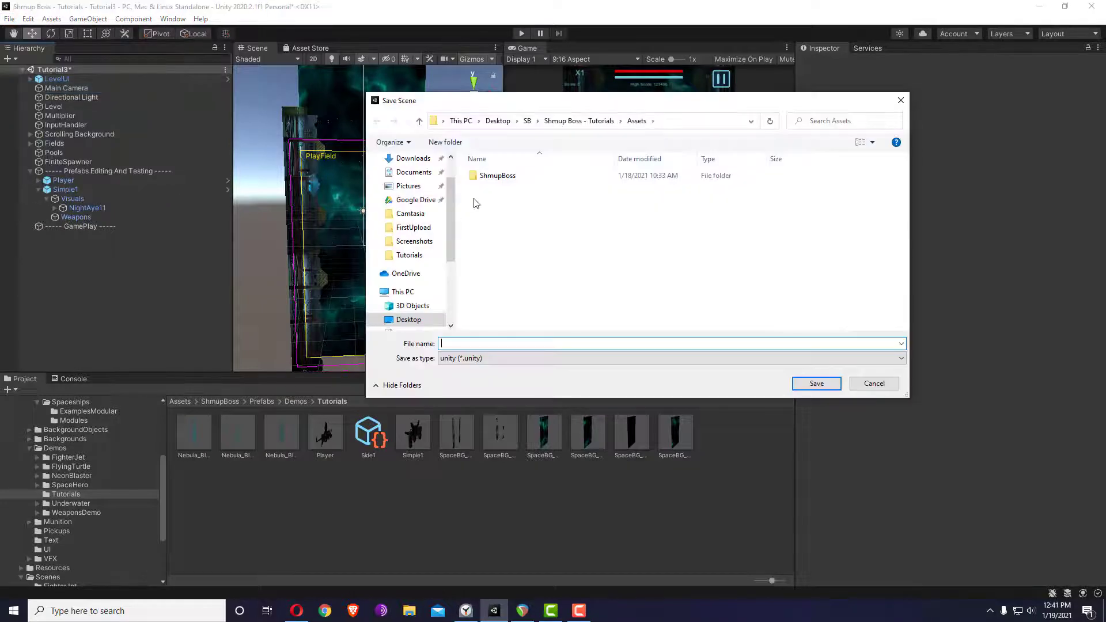
pyautogui.doubleClick(486, 180)
pyautogui.doubleClick(521, 236)
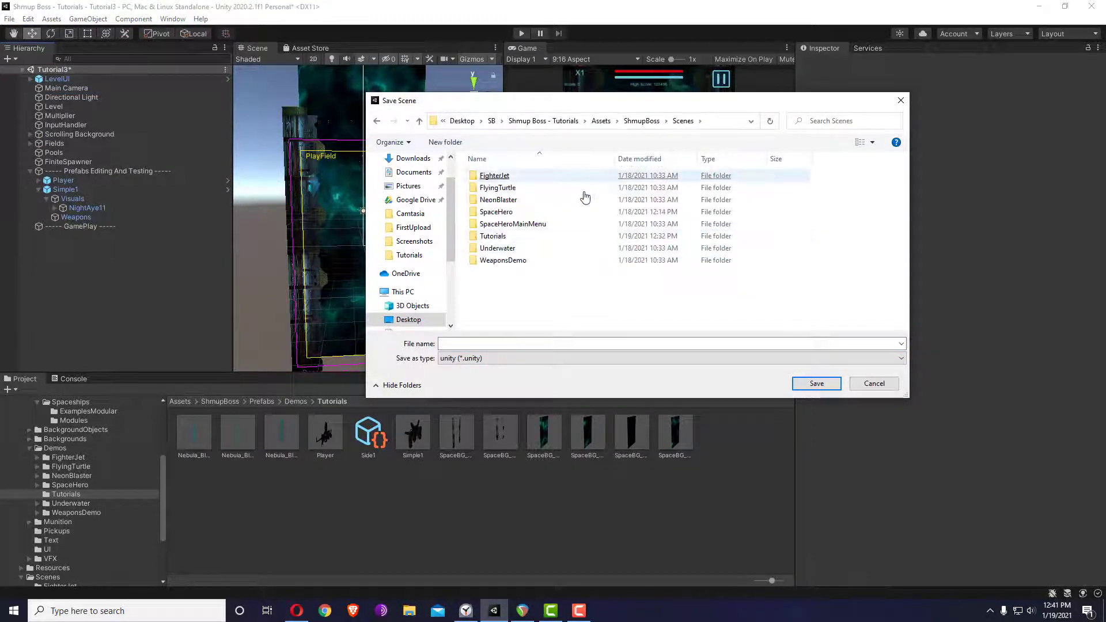
pyautogui.doubleClick(553, 236)
pyautogui.click(513, 201)
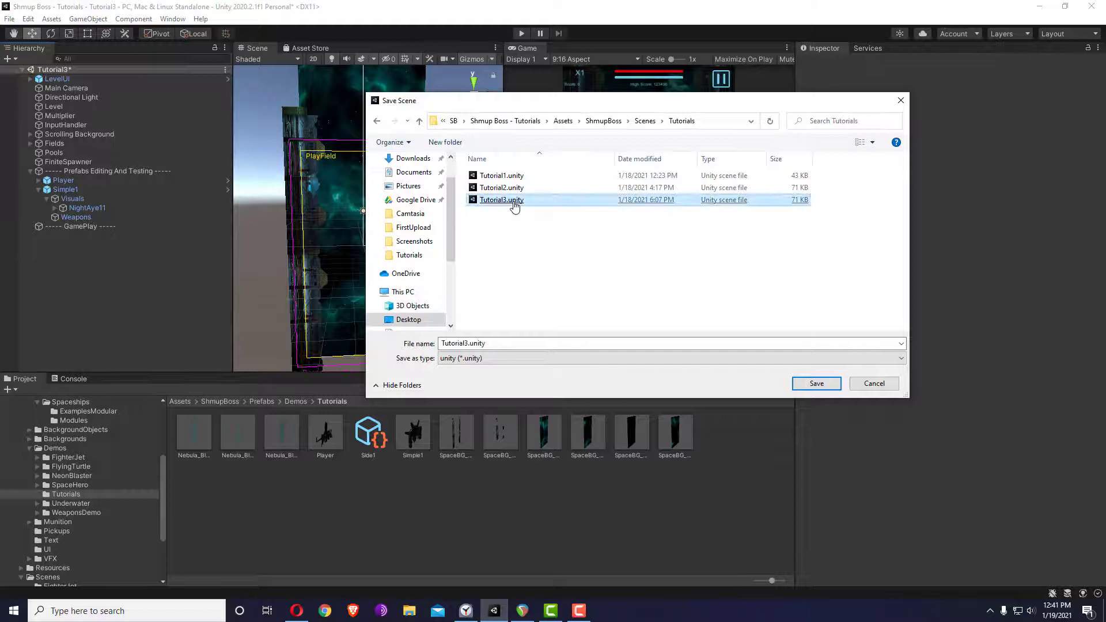
pyautogui.click(519, 343)
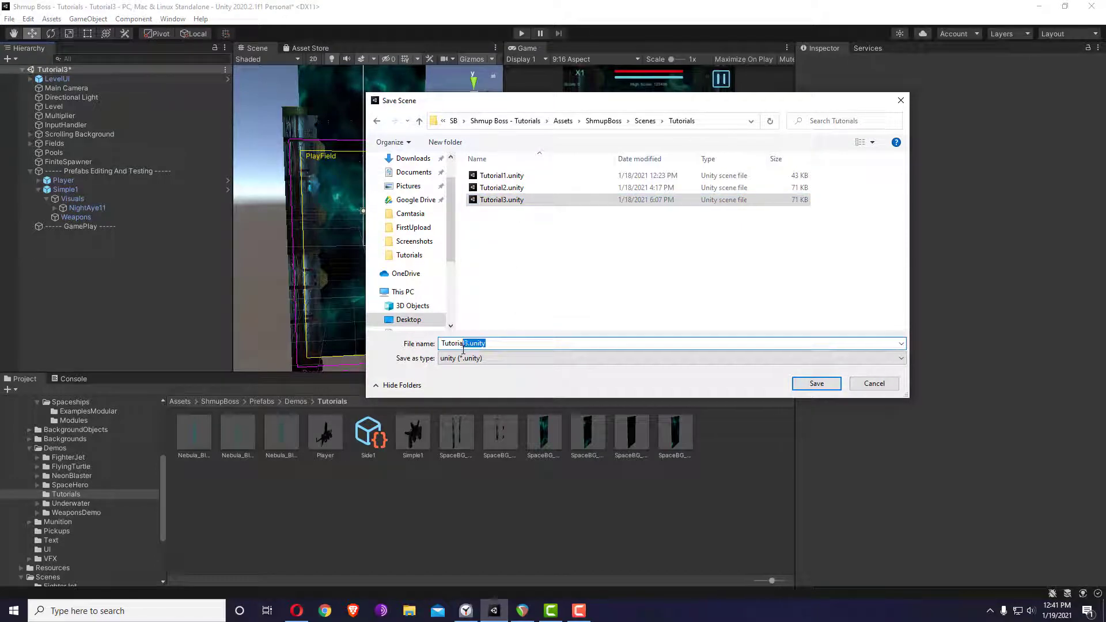
pyautogui.write('4')
pyautogui.press('Return')
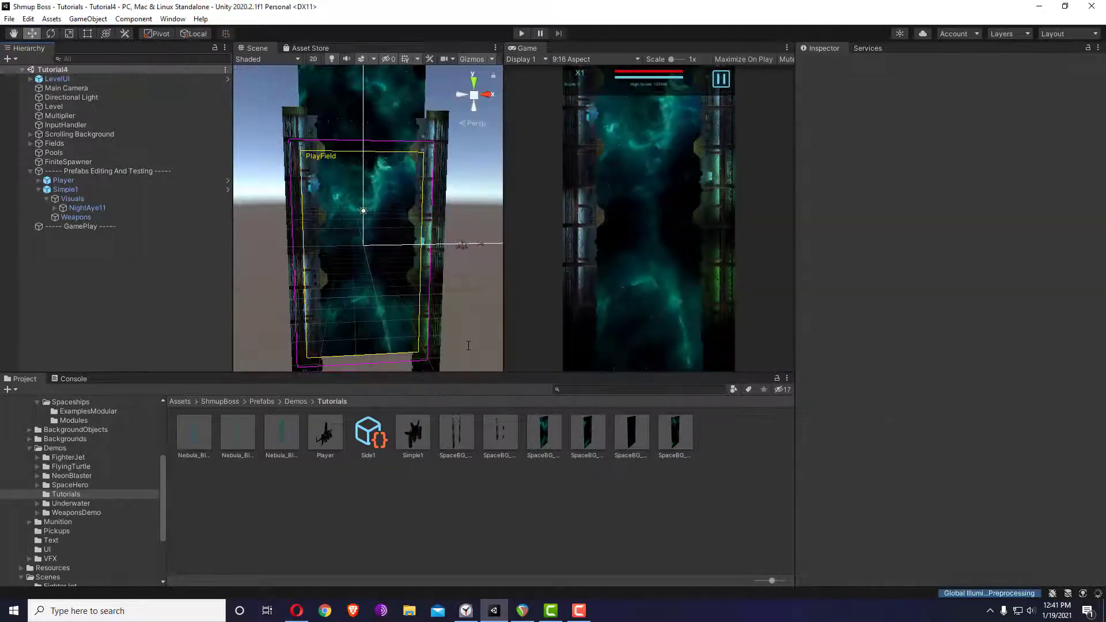
# Run the level to test the spawned enemy waves and stop the playback
pyautogui.click(521, 34)
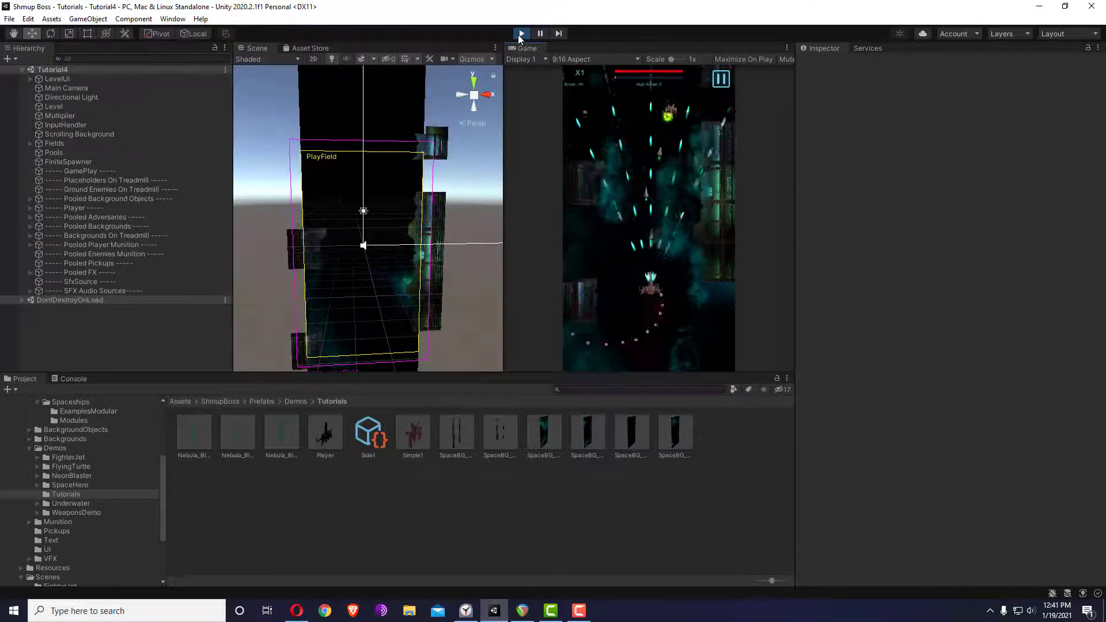
pyautogui.click(521, 34)
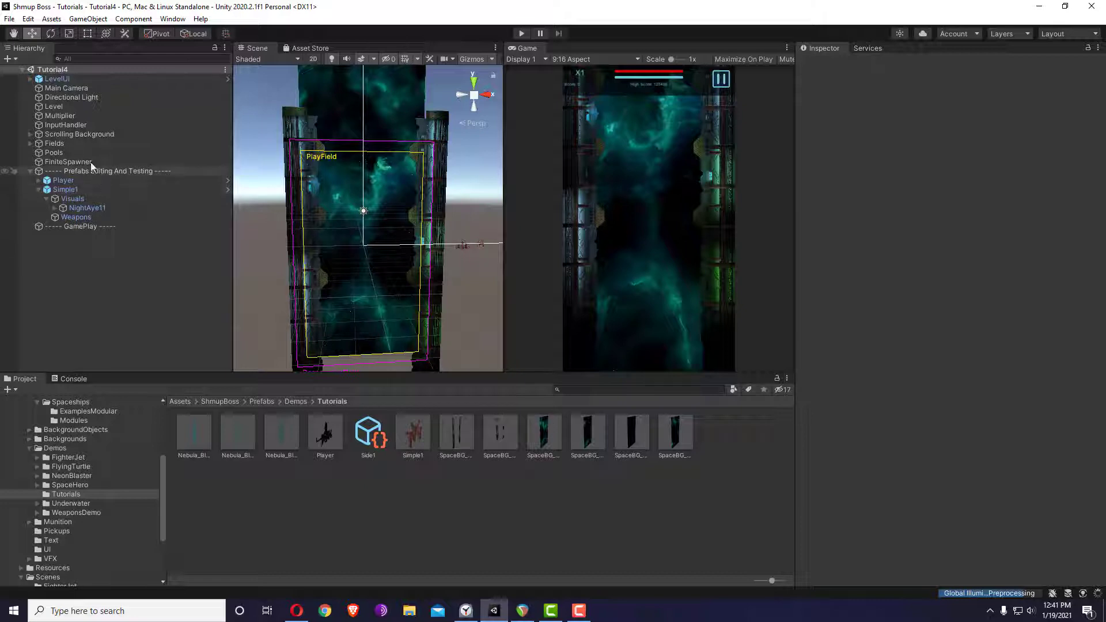
# Locate the FiniteSpawner's first wave data asset and examine which Shmup Boss wave types can be created
pyautogui.click(68, 162)
pyautogui.click(1007, 209)
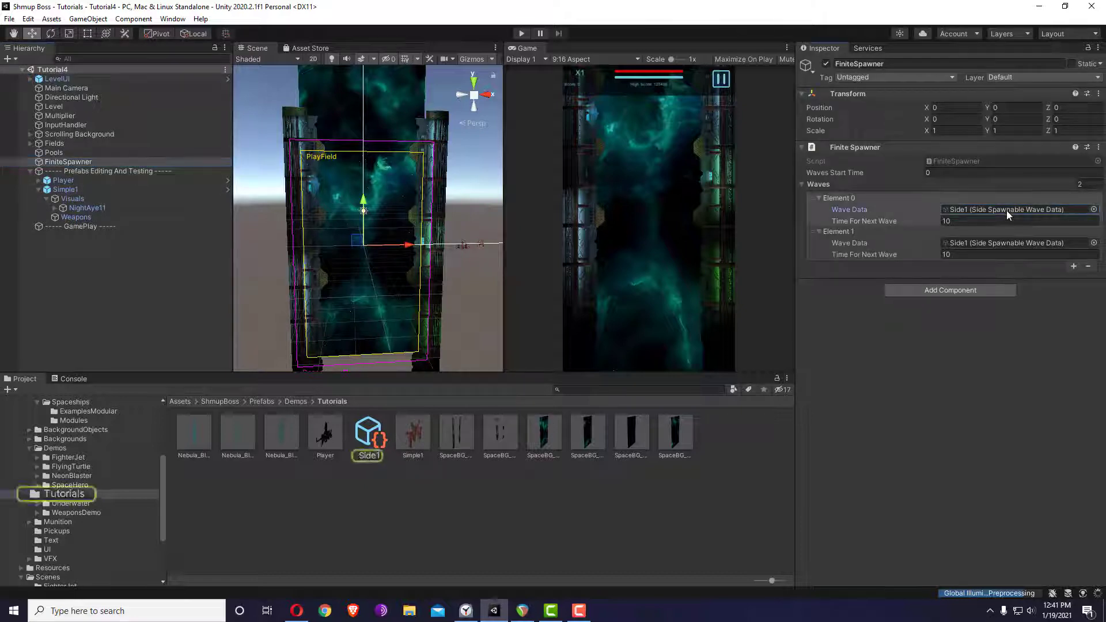
pyautogui.rightClick(431, 496)
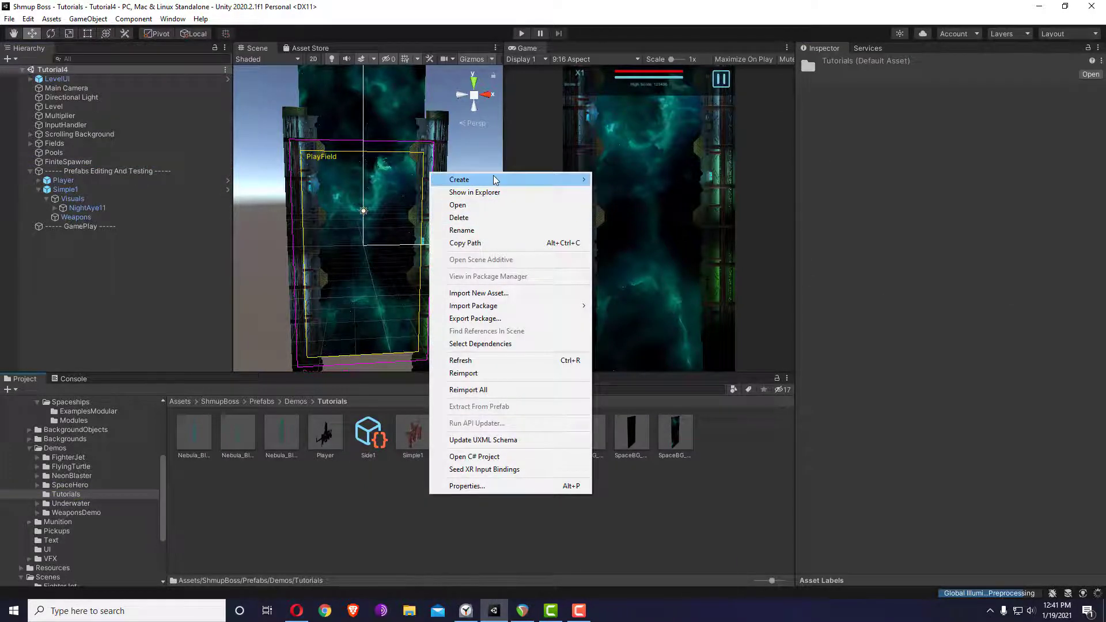
pyautogui.moveTo(494, 178)
pyautogui.moveTo(660, 143)
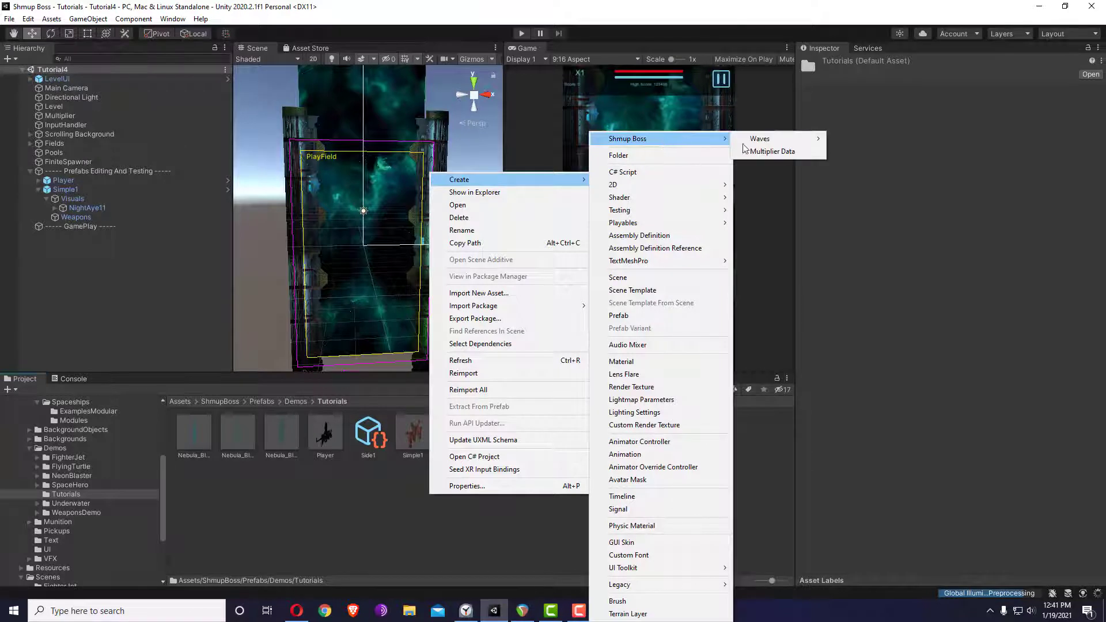
pyautogui.moveTo(790, 141)
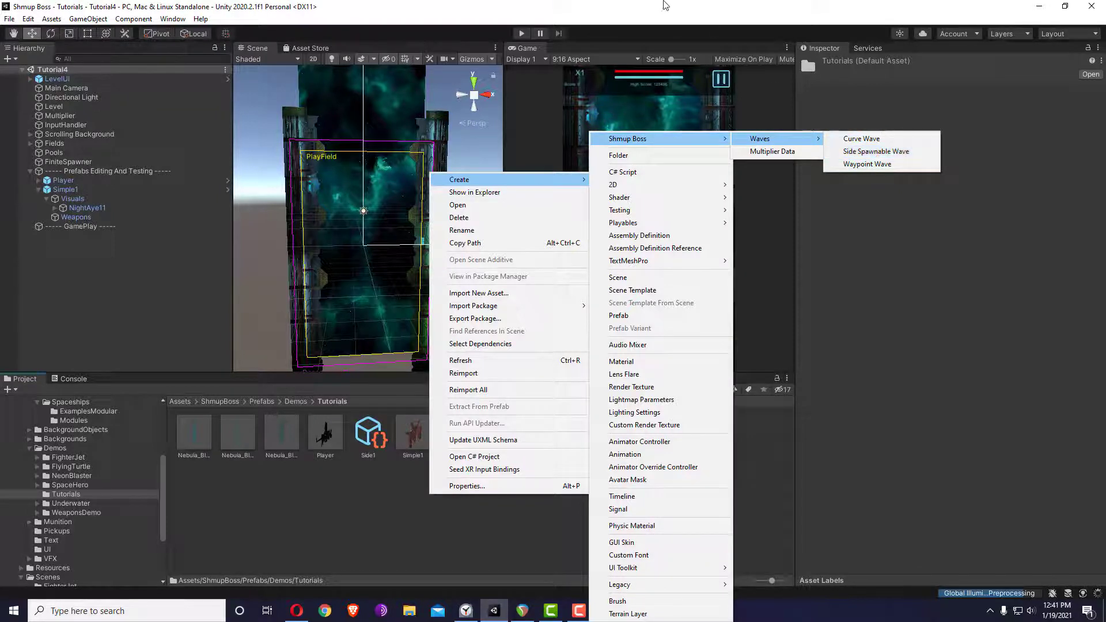
pyautogui.press('Escape')
# Inspect the Simple1 enemy, switch to the ShmpBoss.drawio diagram in the Opera browser and examine which movers belong to each wave type
pyautogui.click(61, 189)
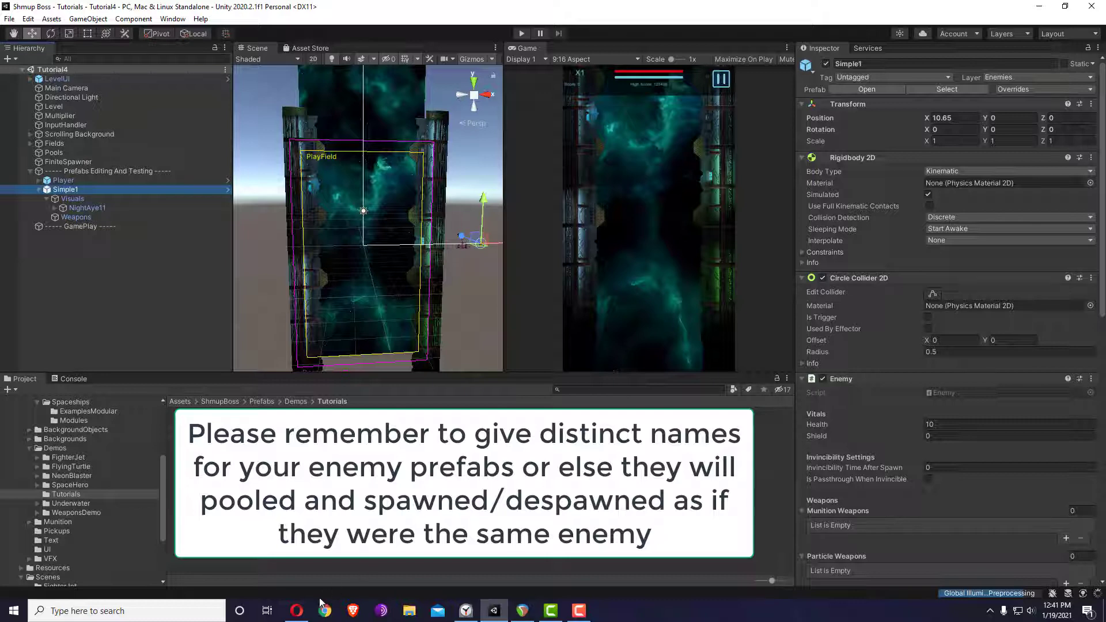
pyautogui.click(297, 610)
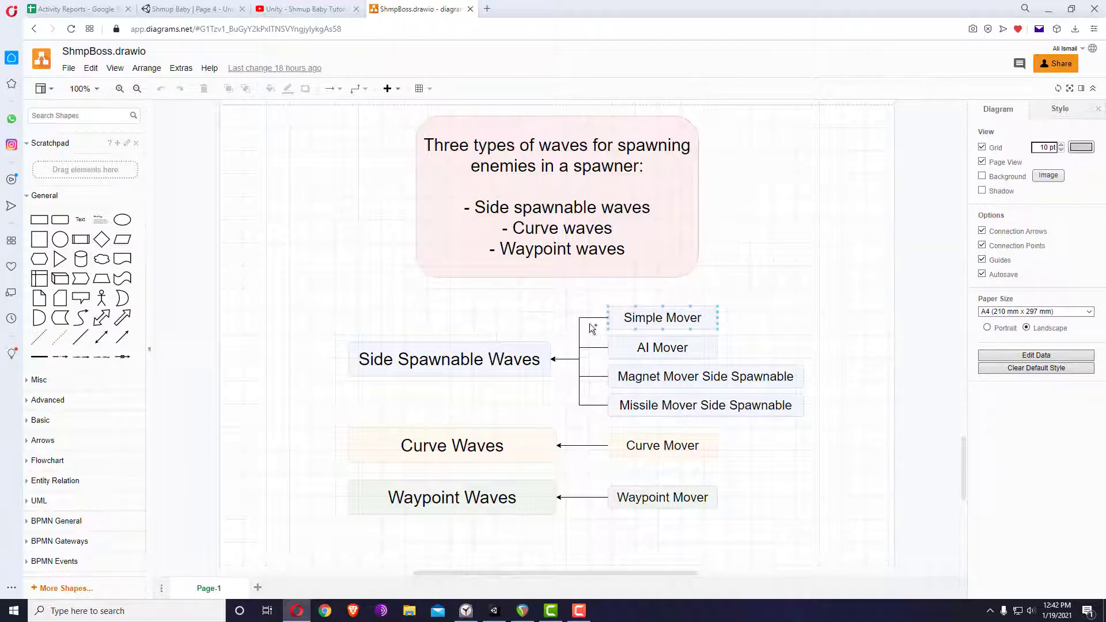
pyautogui.click(500, 507)
pyautogui.click(771, 479)
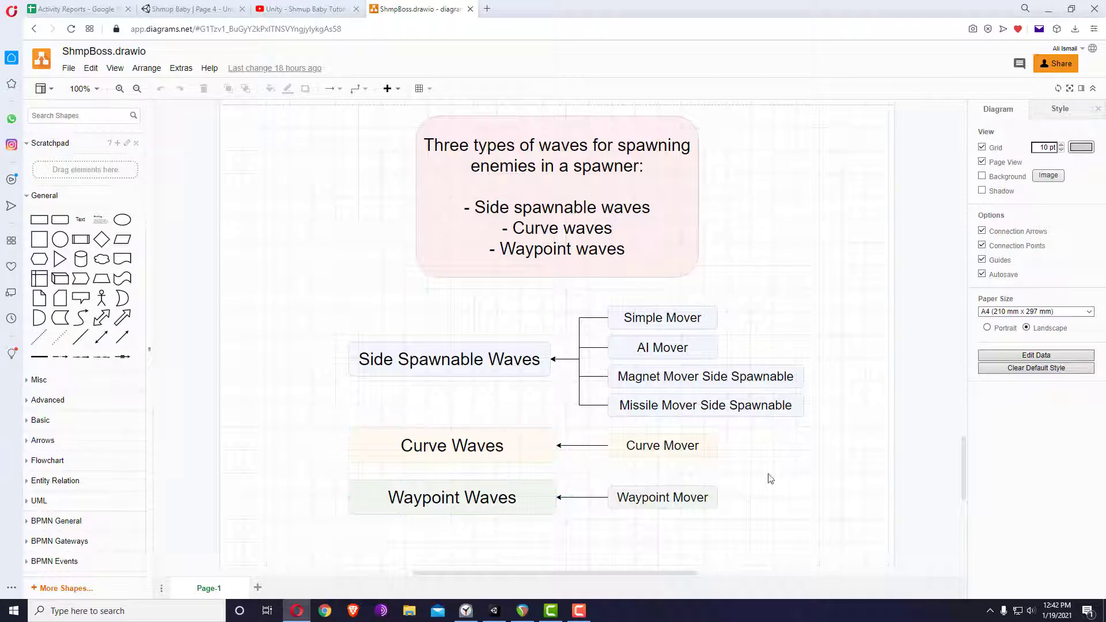